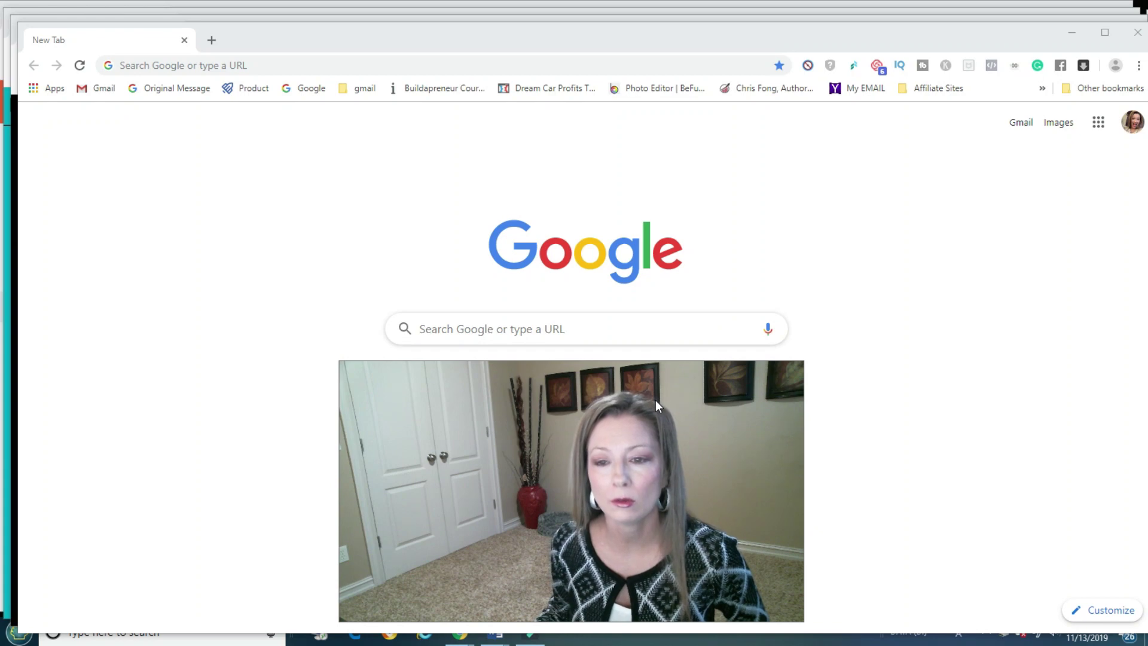
Search Google for 'diet plan' from the new tab
left_click_drag(805, 431, 711, 438)
left_click_drag(605, 461, 985, 469)
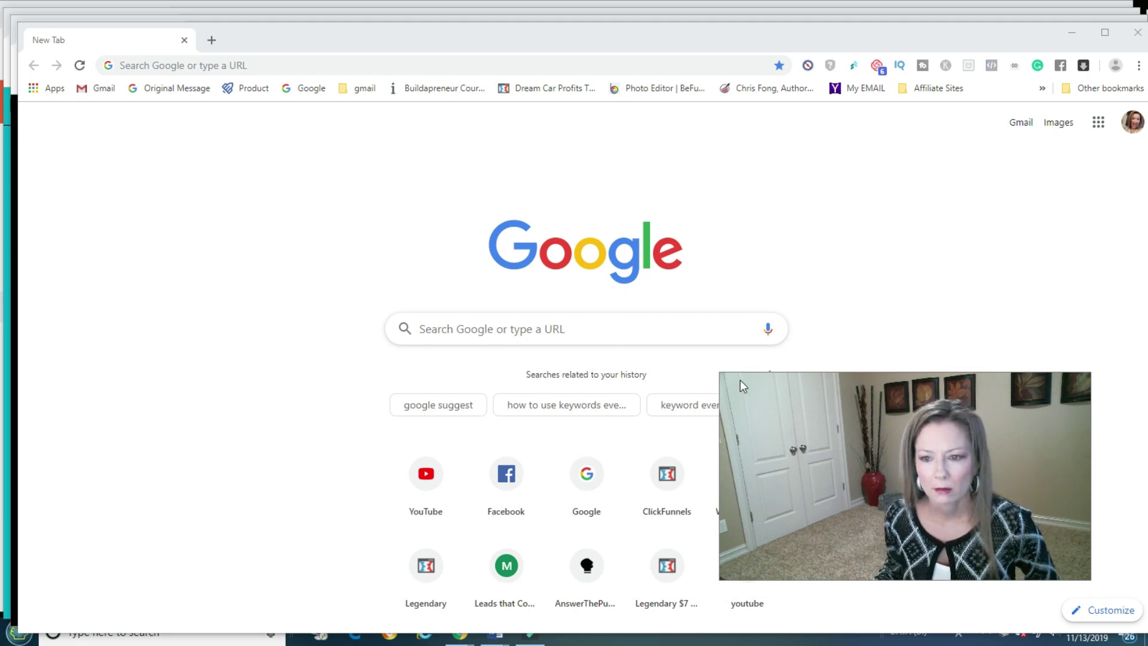
left_click_drag(740, 379, 780, 389)
left_click(487, 325)
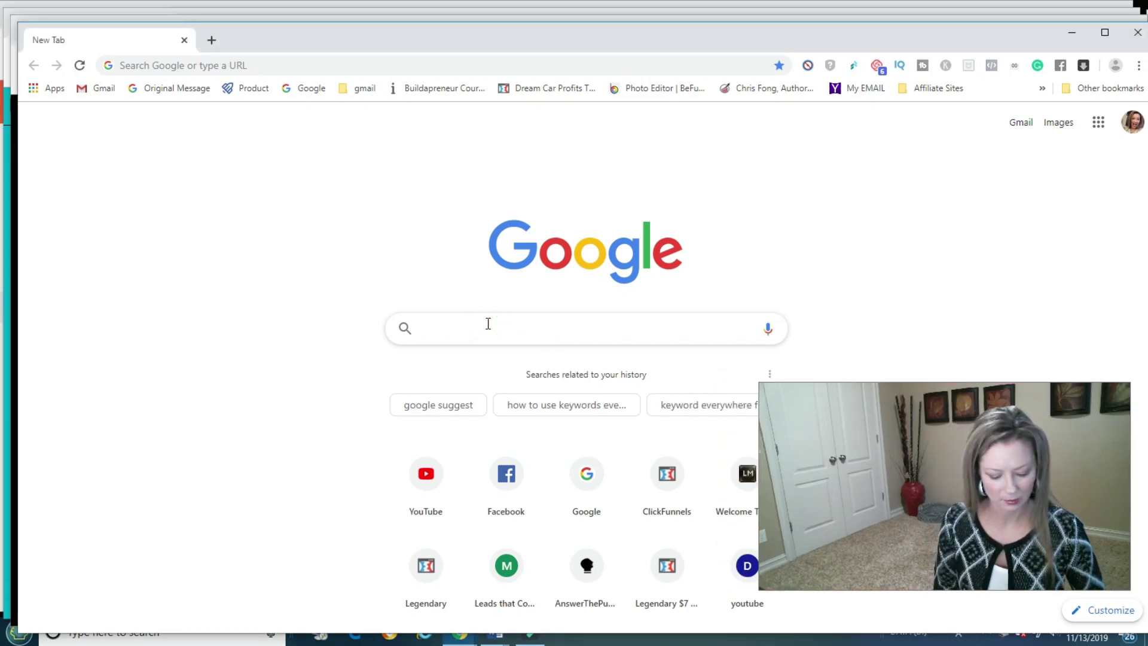
type("diet plan")
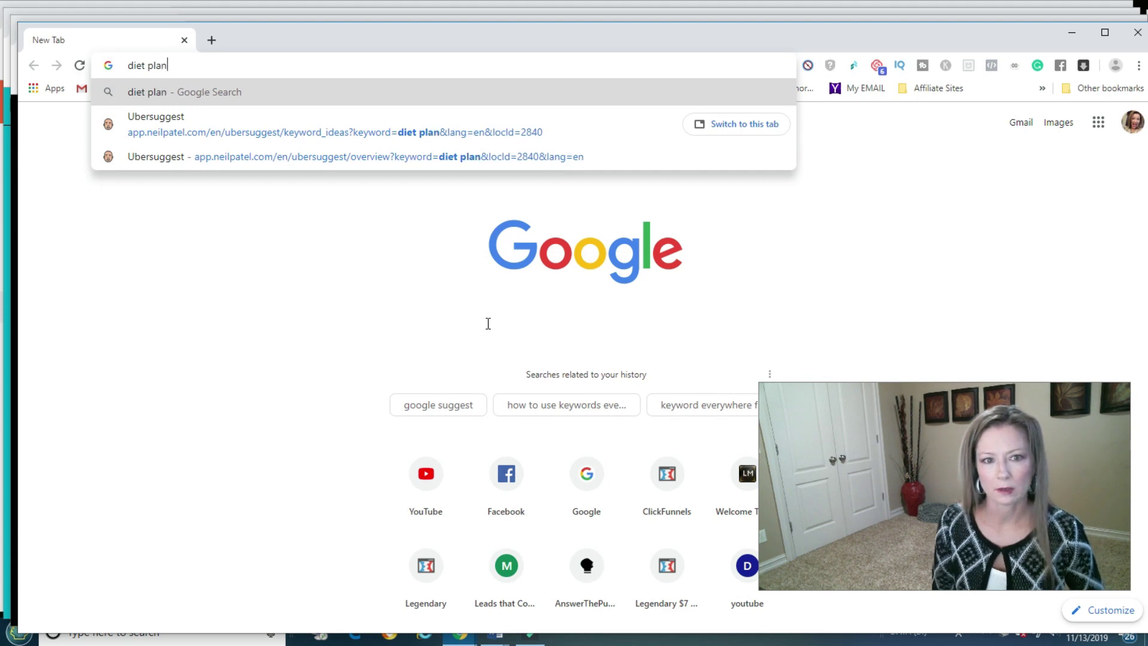
key("Return")
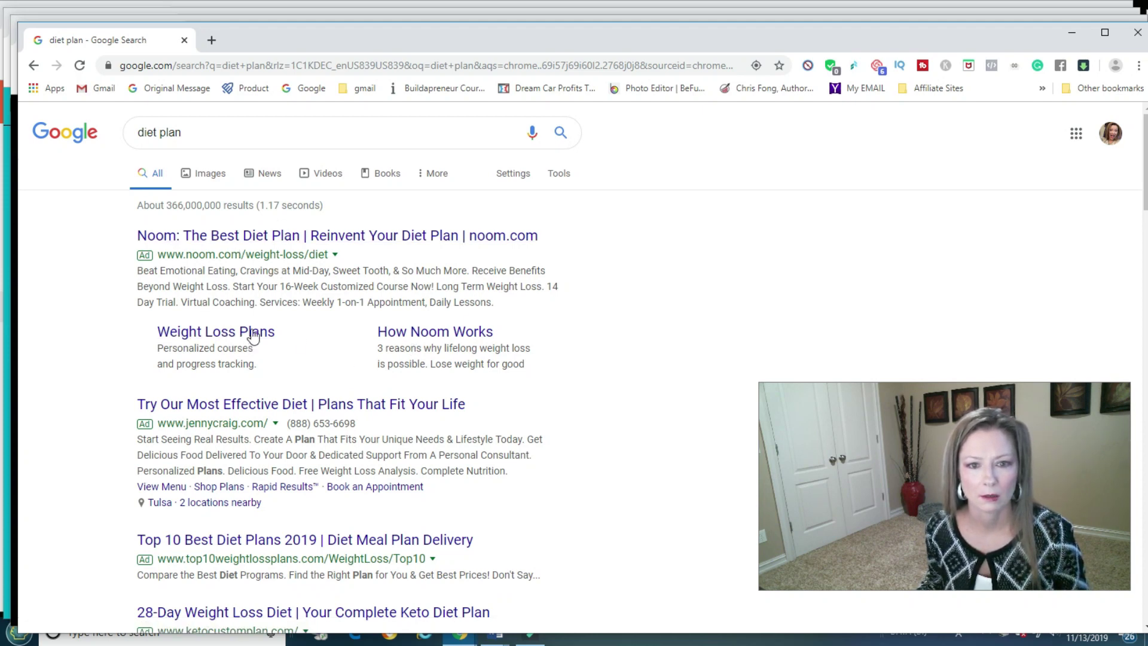
Scroll through the diet plan ads, related searches and People also ask questions
scroll(264, 258, "down", 6)
scroll(266, 264, "down", 6)
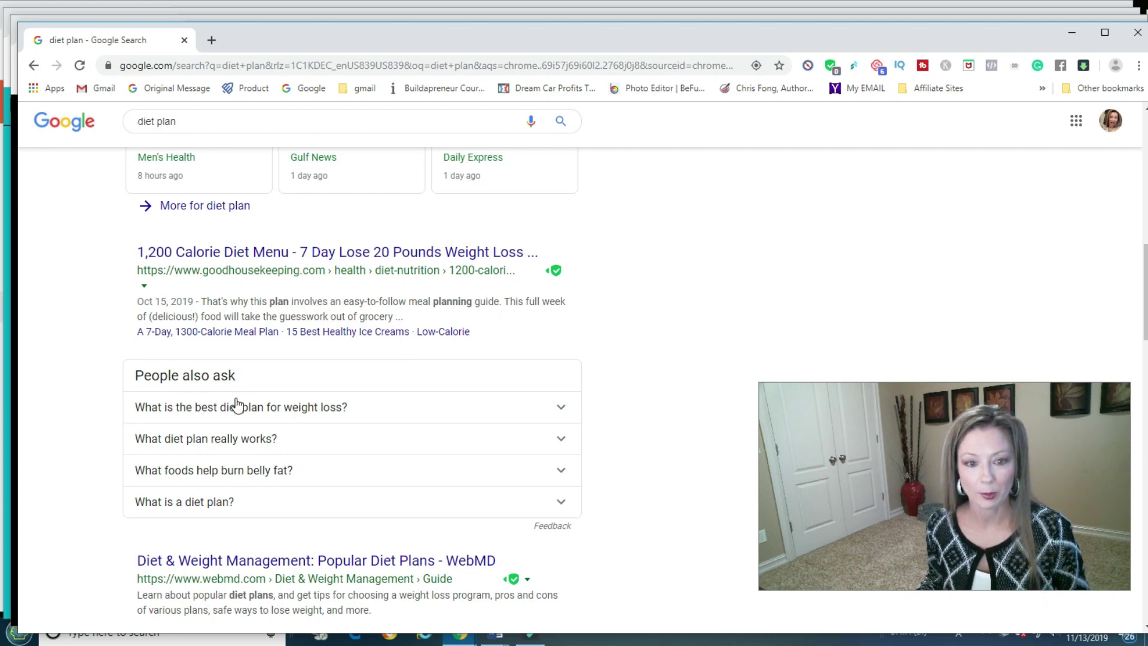
scroll(266, 418, "down", 20)
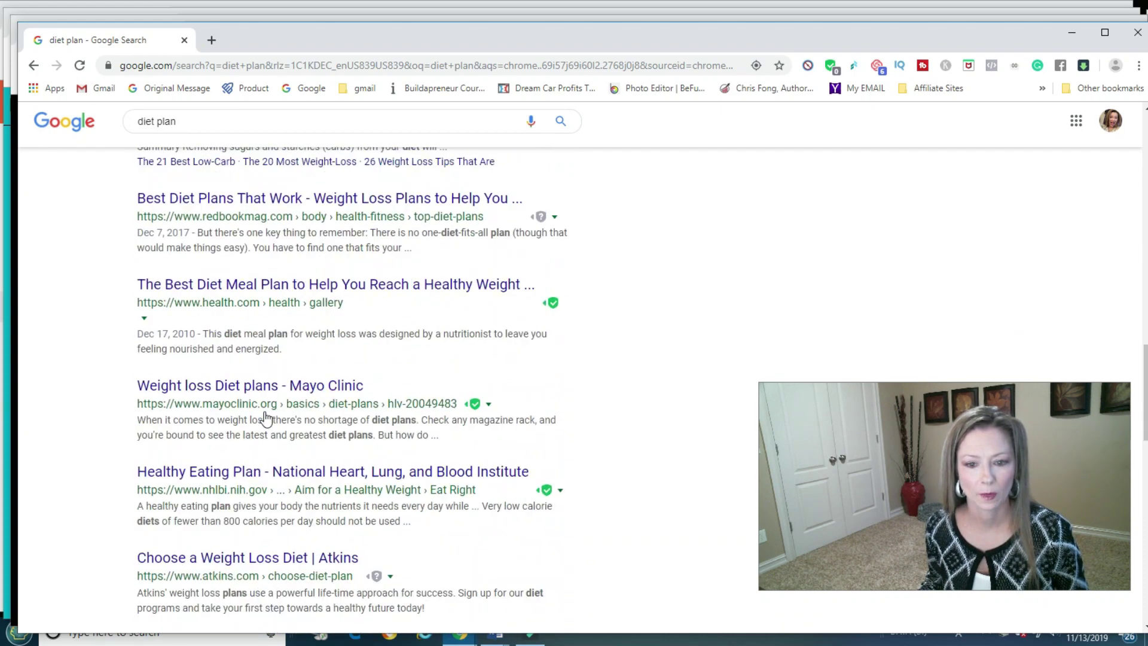
scroll(266, 419, "down", 4)
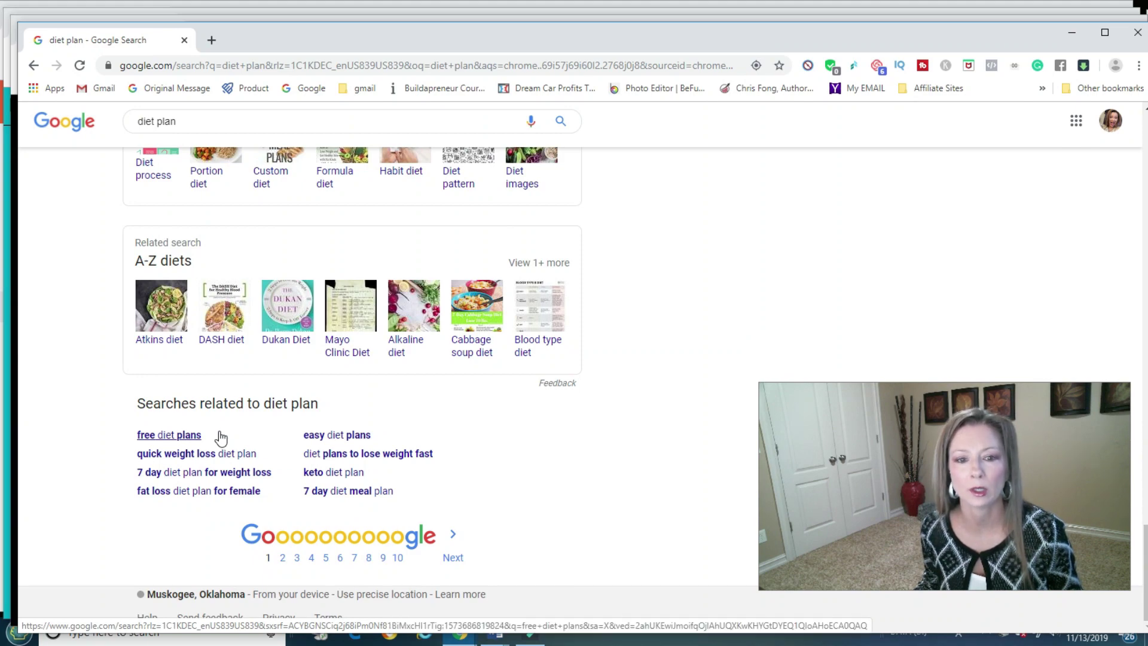
scroll(340, 451, "up", 8)
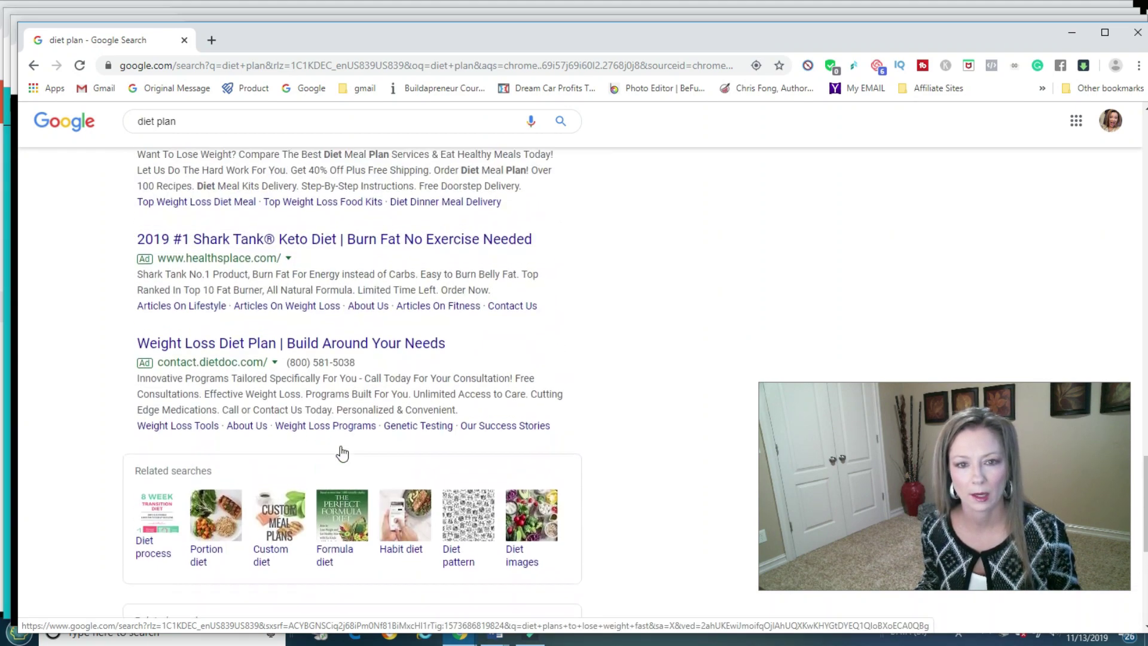
scroll(342, 453, "up", 16)
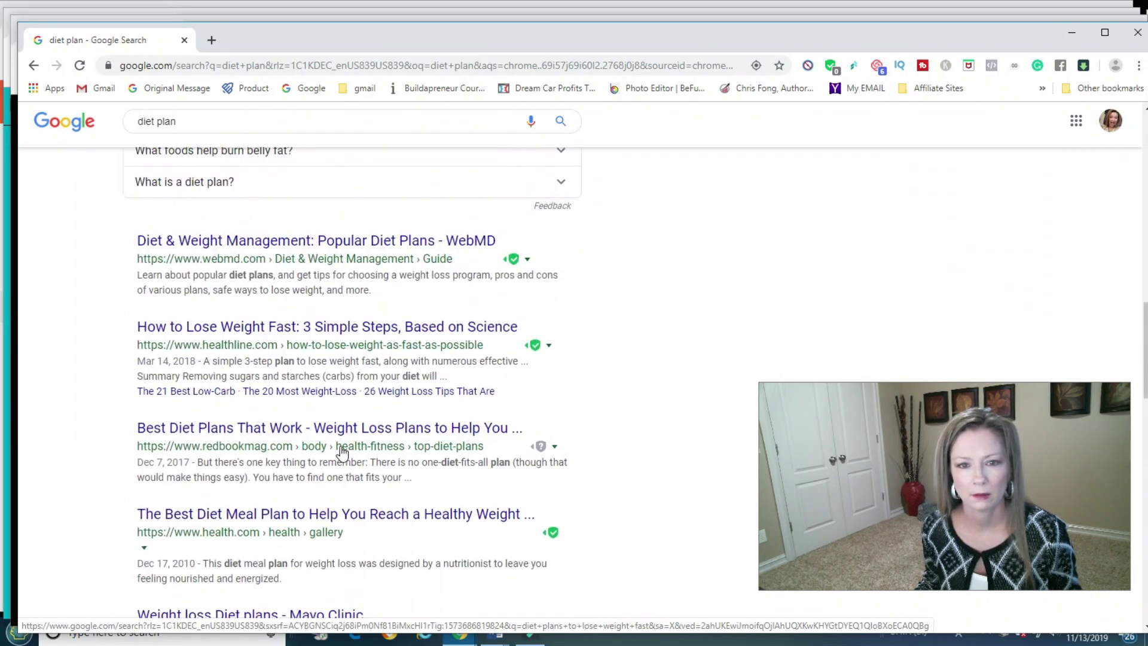
scroll(343, 452, "up", 1)
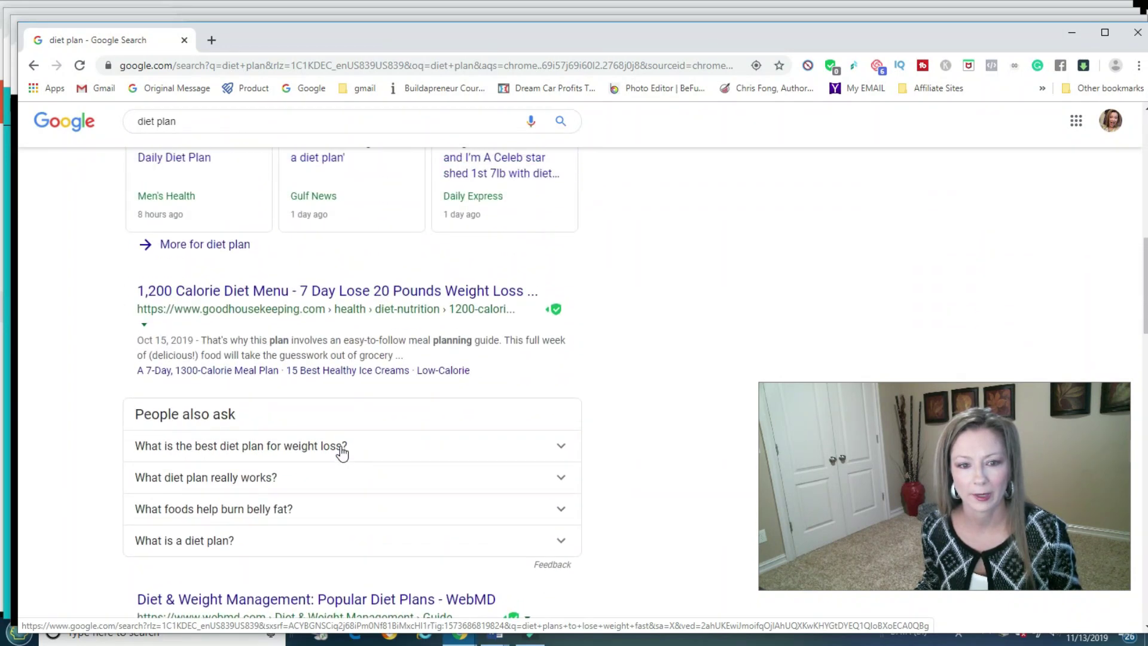
Expand 'What diet plan really works?' and the foods-that-burn-belly-fat question
left_click(560, 481)
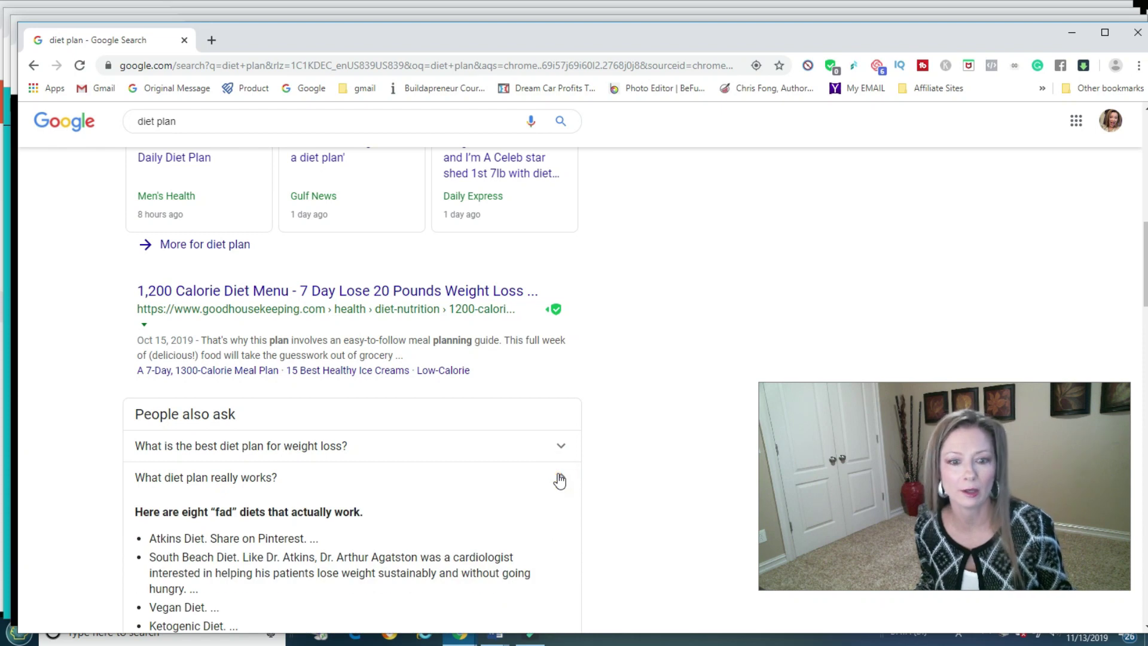
scroll(560, 500, "down", 2)
scroll(560, 501, "down", 3)
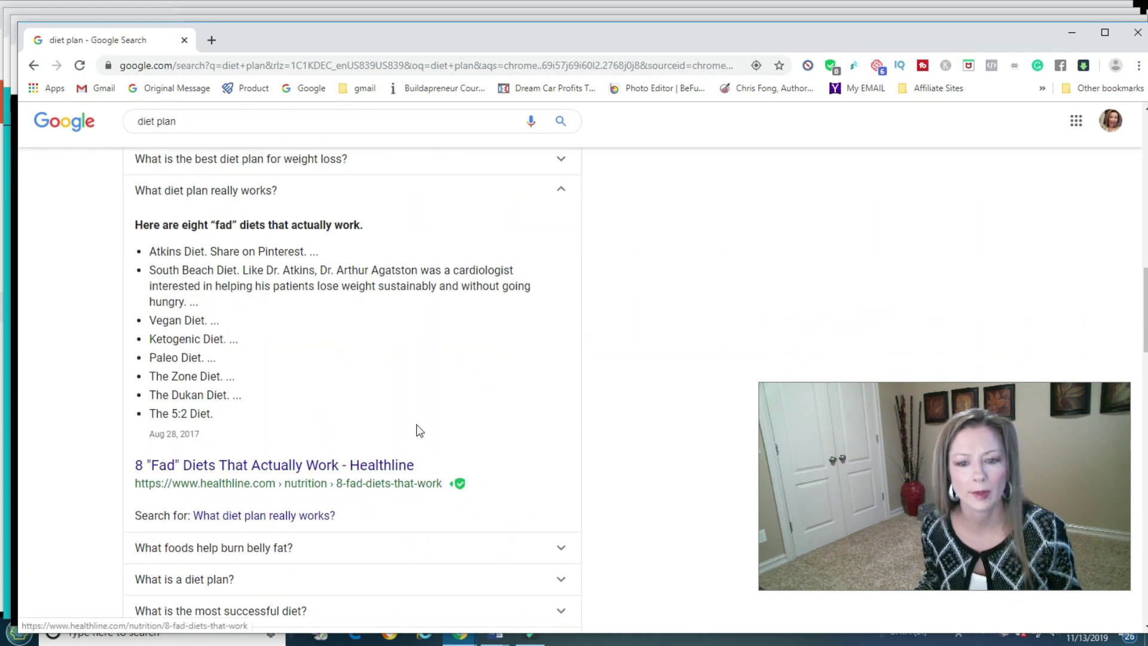
scroll(417, 431, "down", 2)
left_click(565, 407)
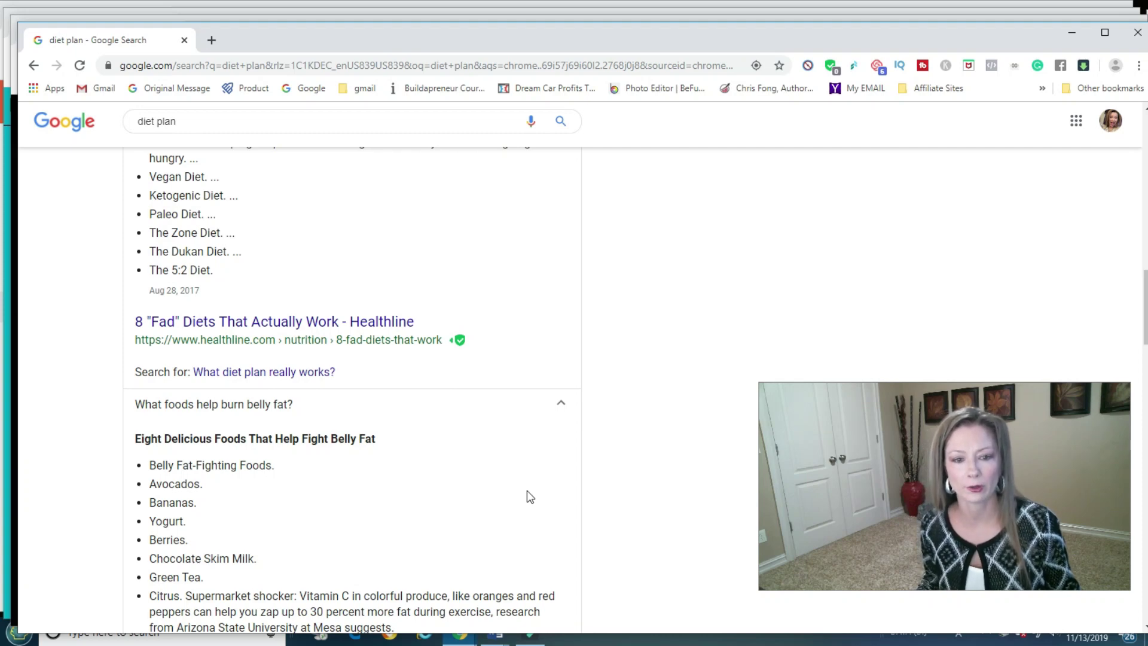
scroll(528, 497, "down", 3)
scroll(528, 496, "down", 3)
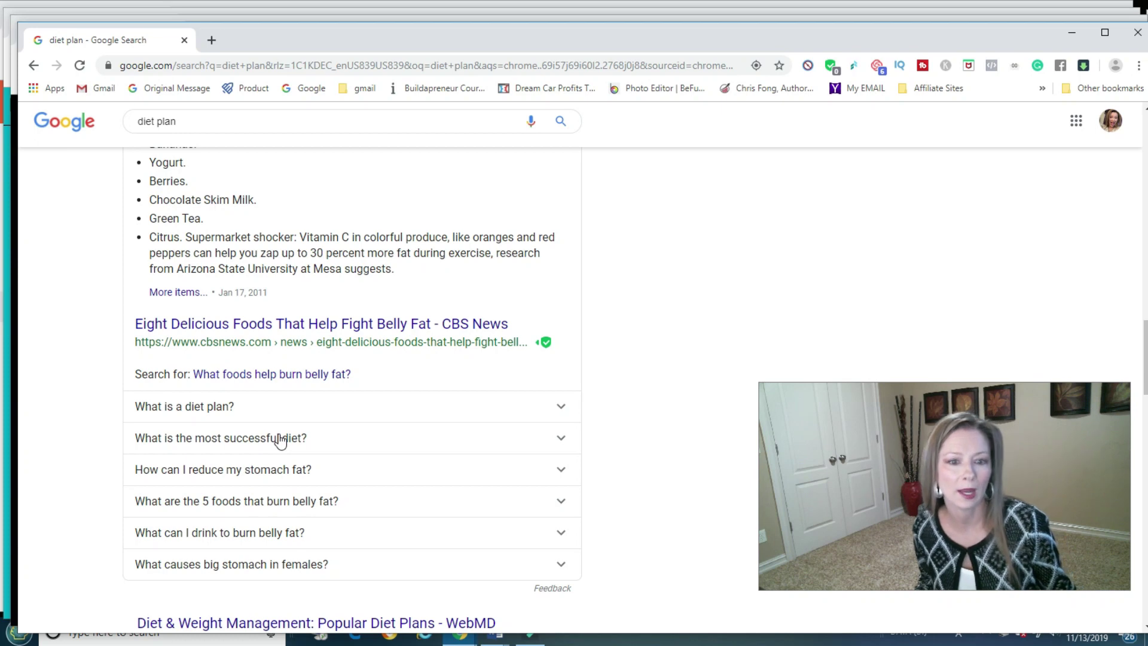
Expand 'What is a diet plan?', 'What causes big stomach in females?' and five belly-fat foods, then return to top
left_click(561, 410)
scroll(566, 418, "down", 3)
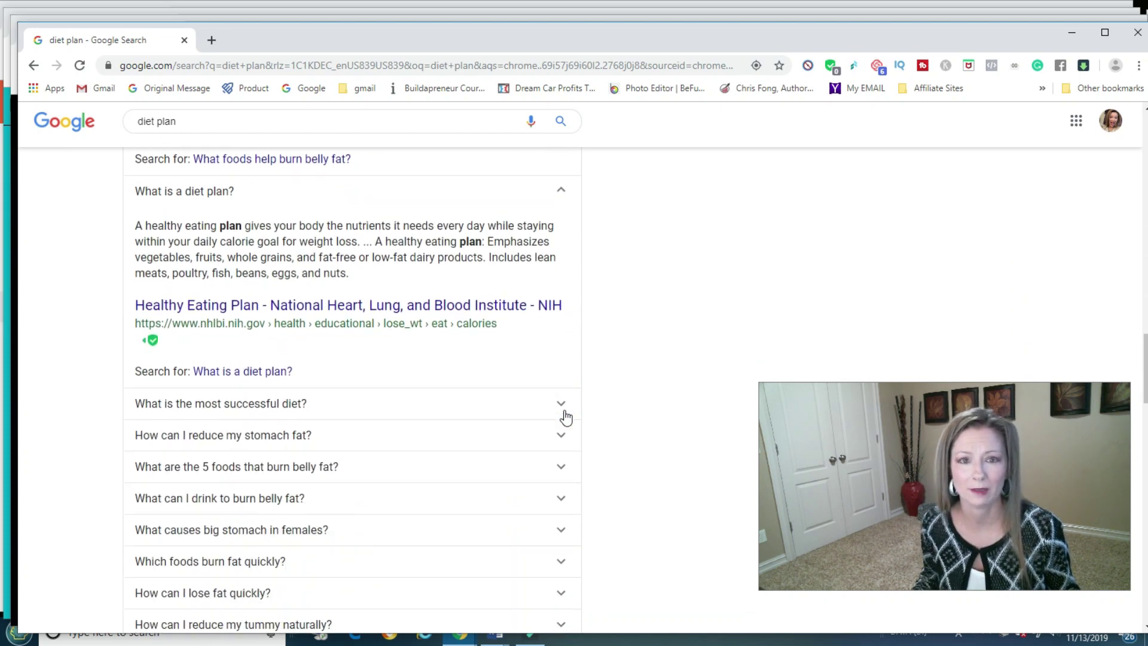
scroll(566, 418, "down", 3)
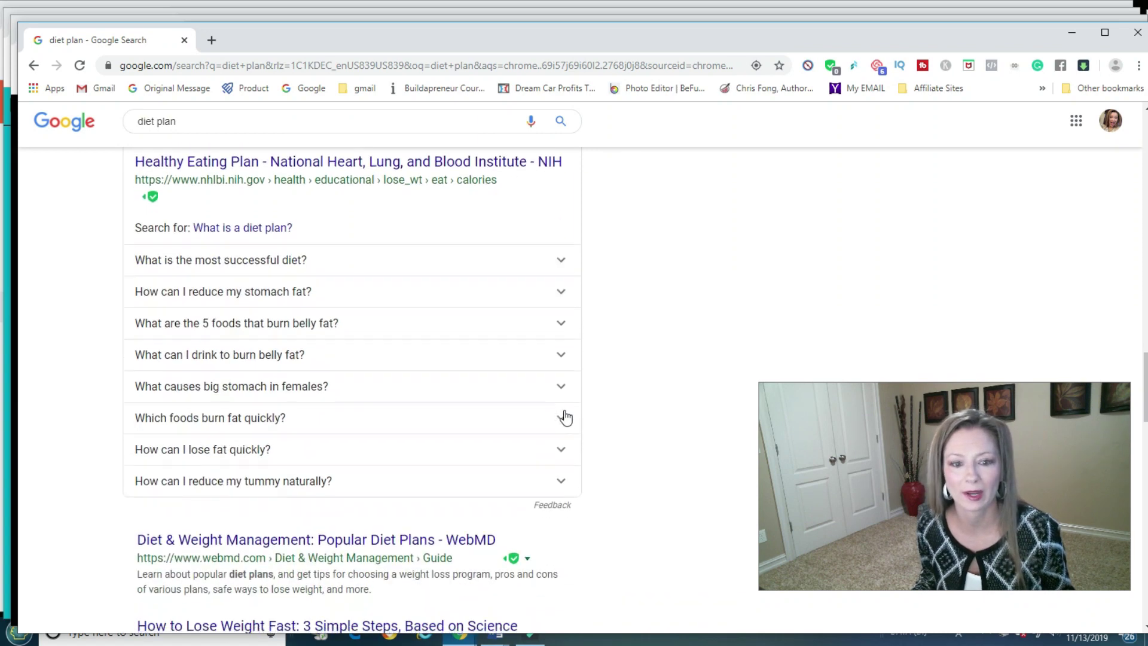
left_click(567, 325)
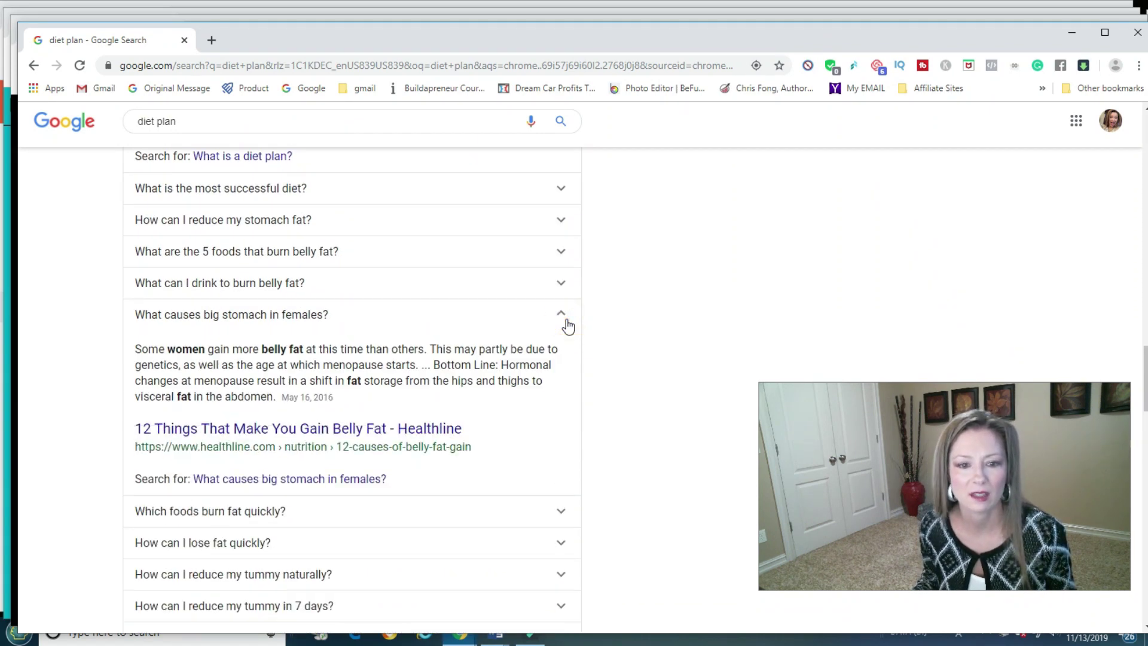
left_click(563, 265)
scroll(563, 264, "up", 6)
scroll(563, 263, "up", 5)
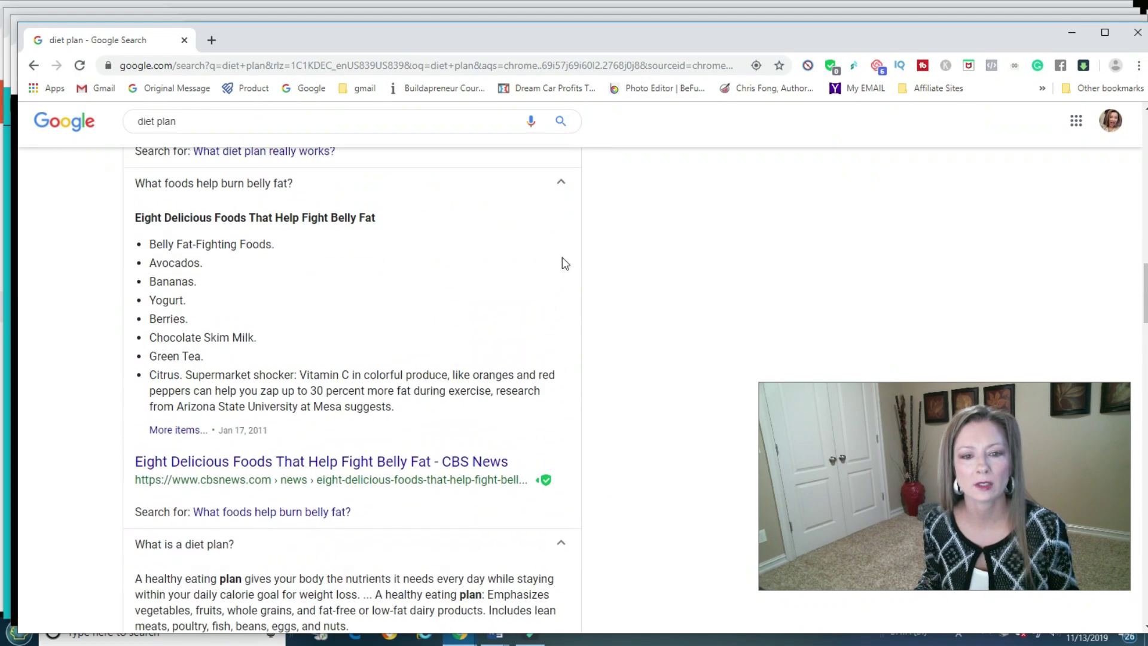
scroll(564, 263, "up", 10)
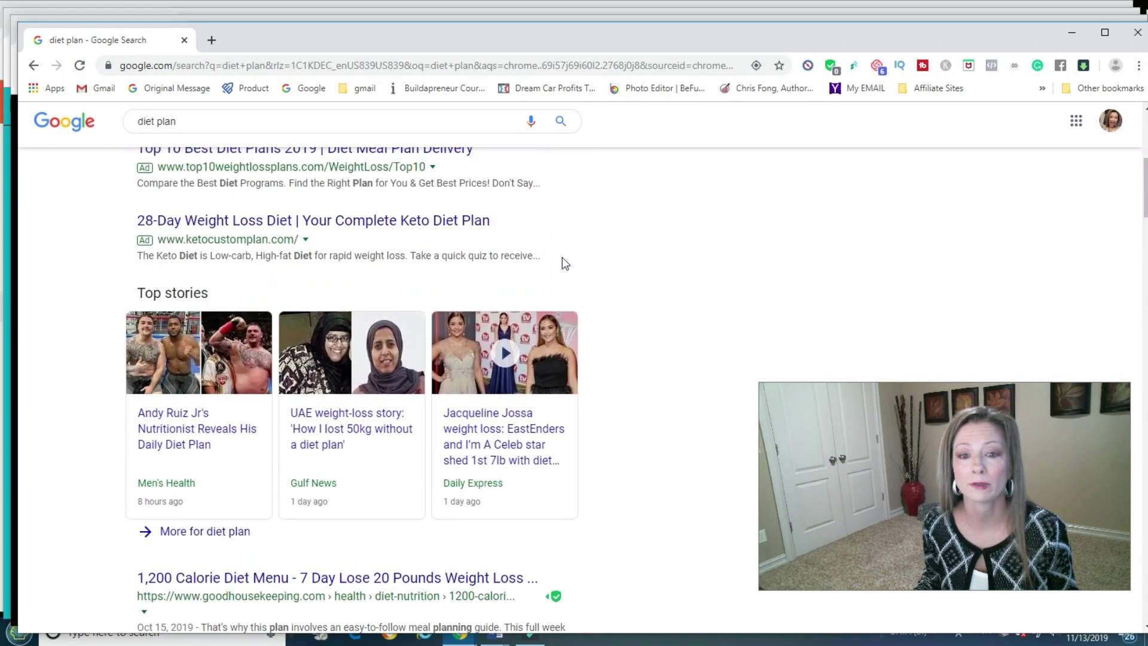
scroll(565, 263, "up", 6)
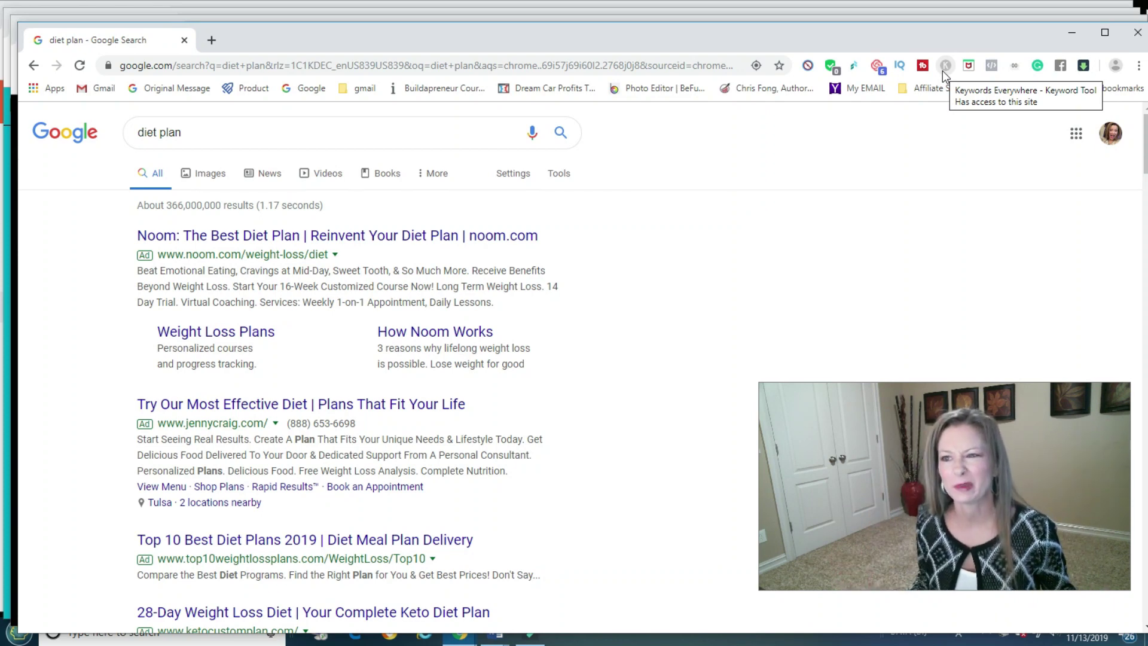
Toggle Keywords Everywhere On from its toolbar popup and open the Stats page
left_click(943, 70)
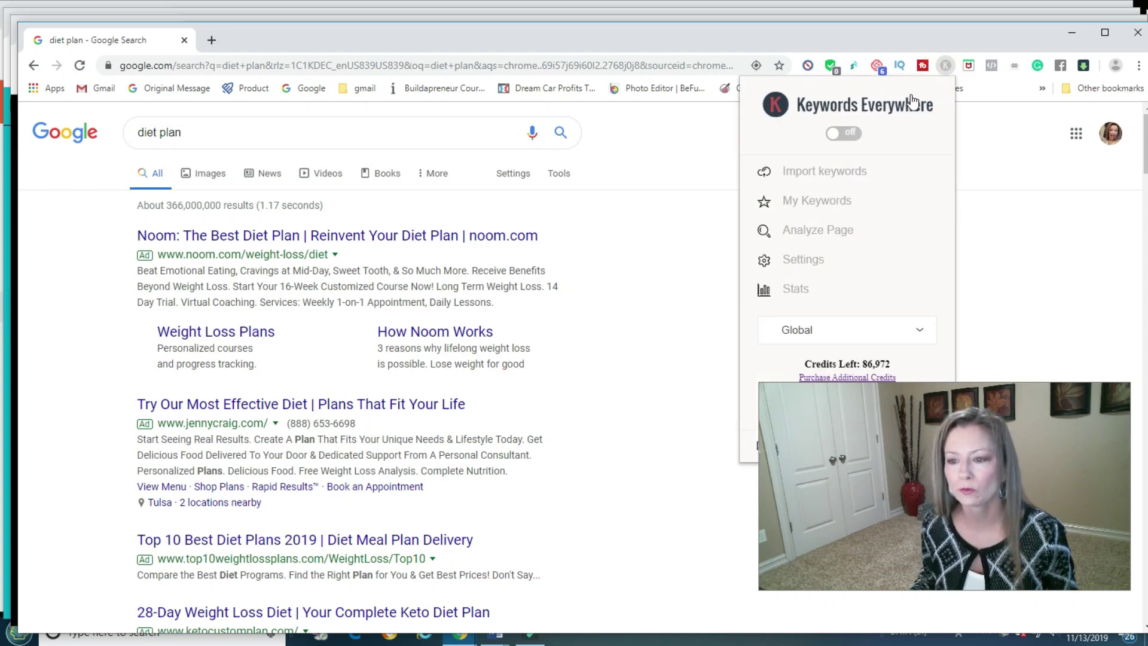
left_click(843, 135)
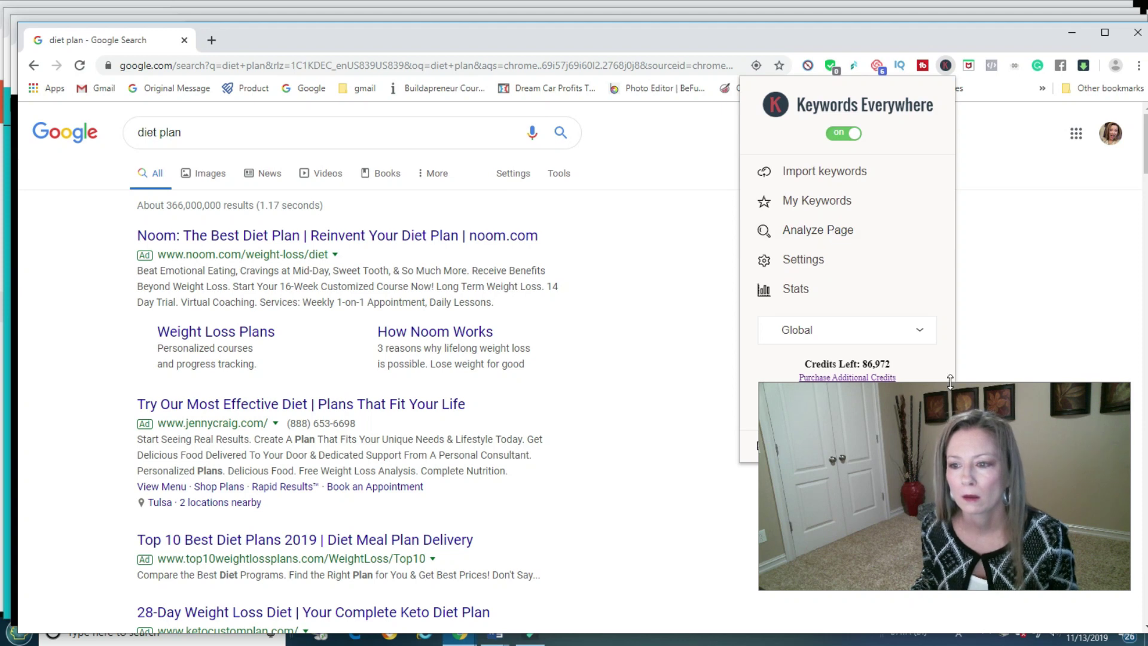
left_click_drag(949, 383, 955, 419)
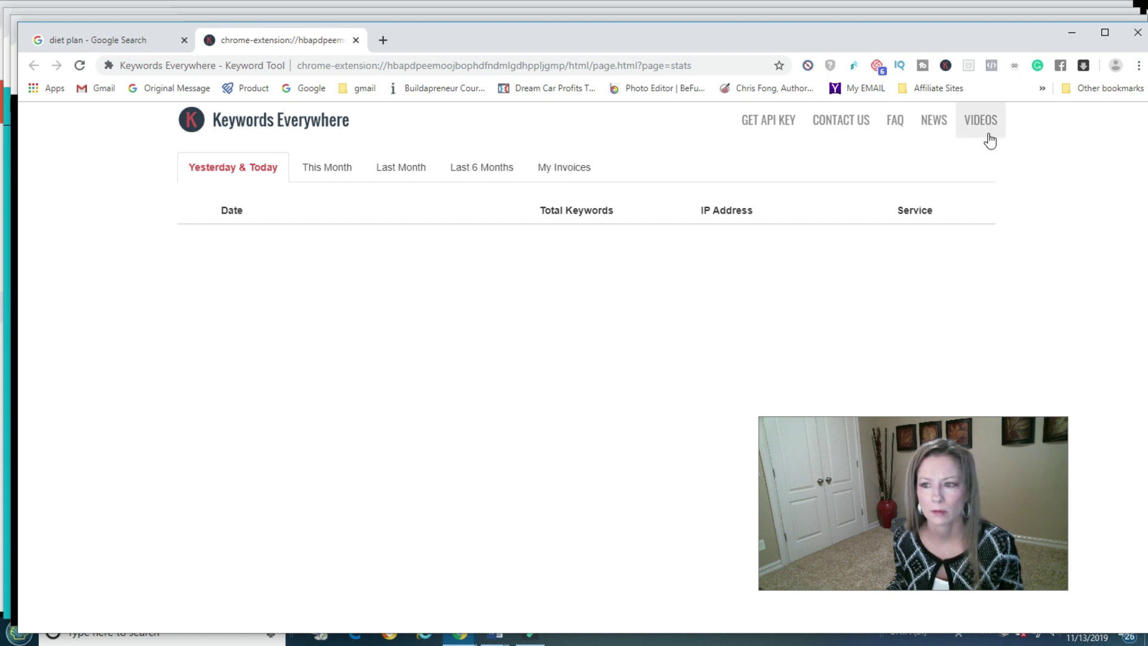
Open the Buy Credits page and browse the $10 to $1000 credit packages
left_click(782, 129)
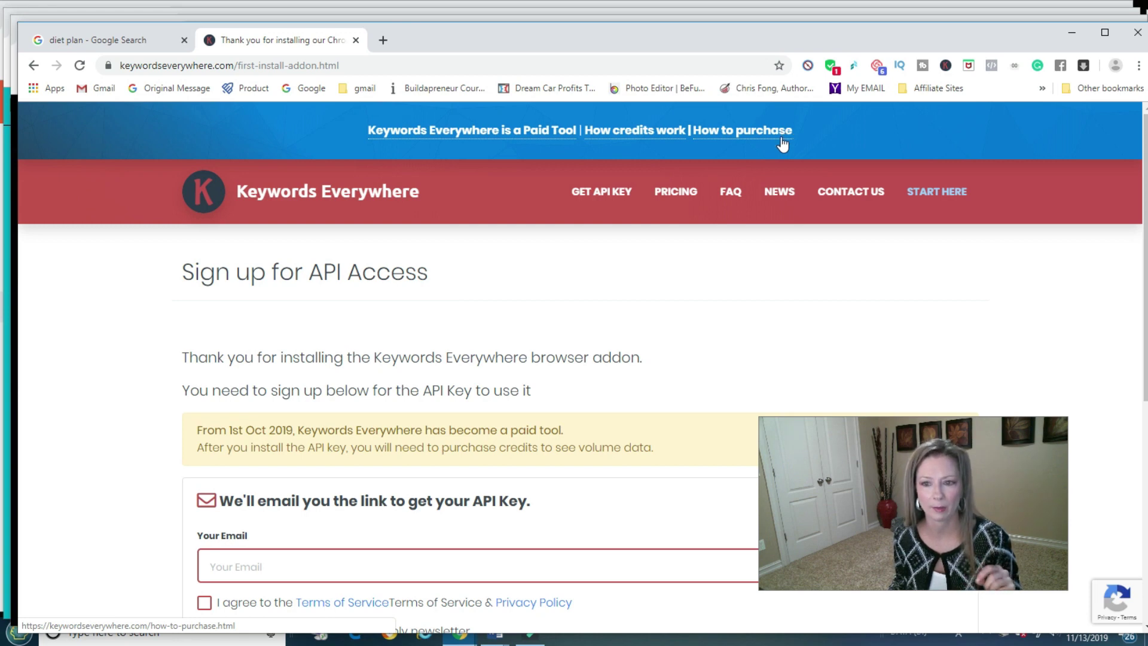
left_click(667, 192)
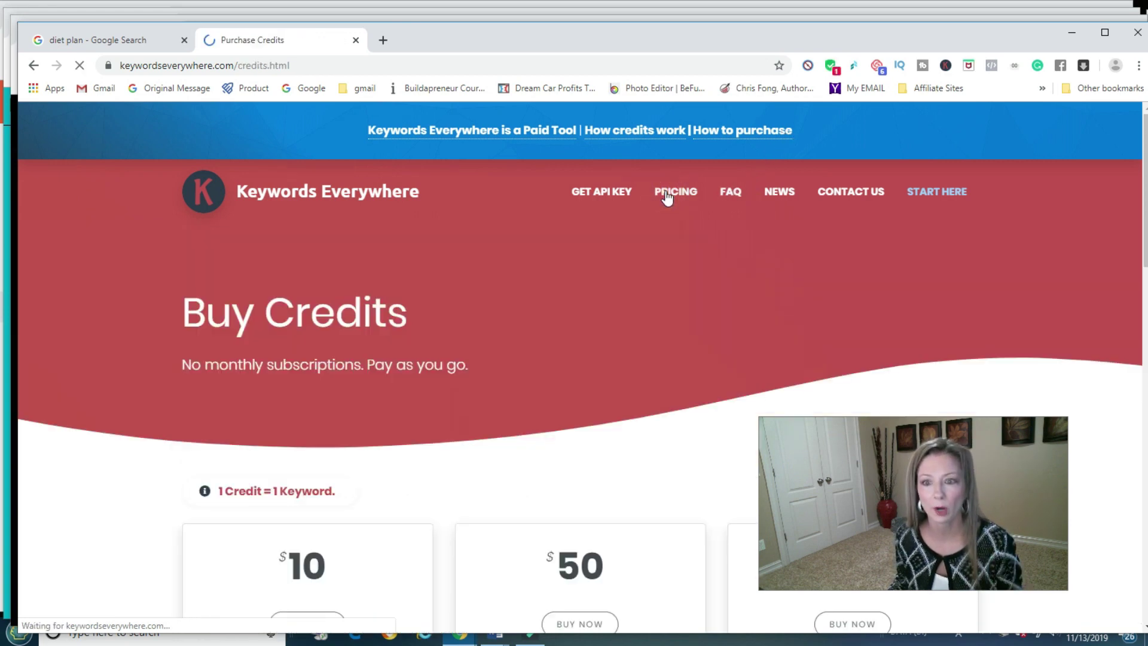
scroll(660, 267, "down", 4)
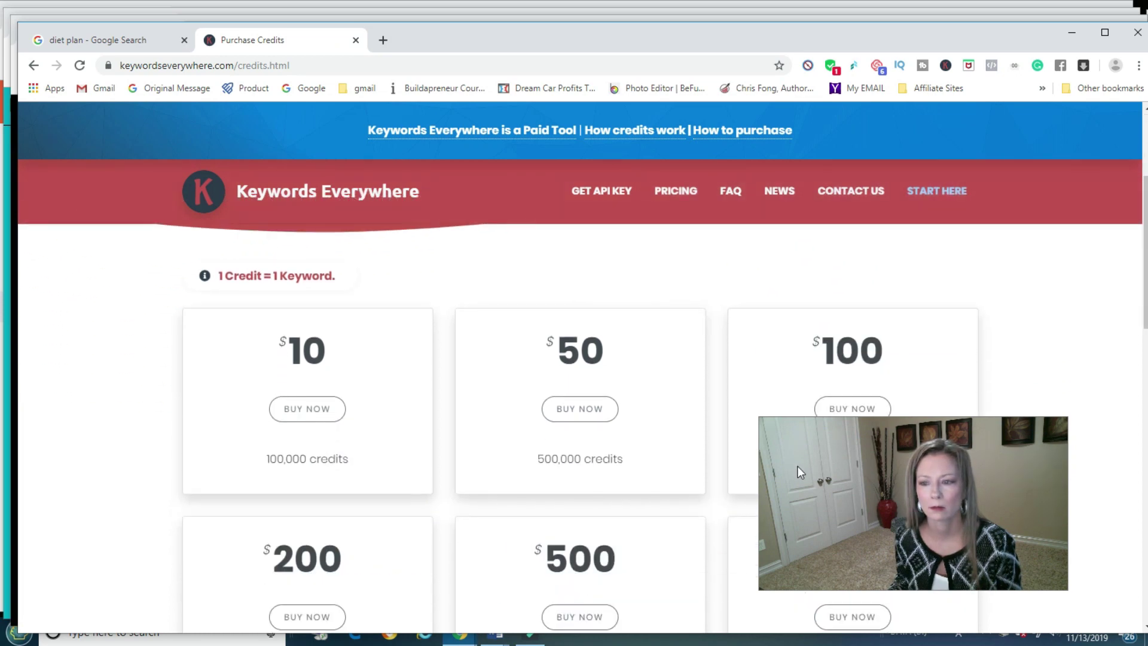
left_click_drag(798, 466, 824, 127)
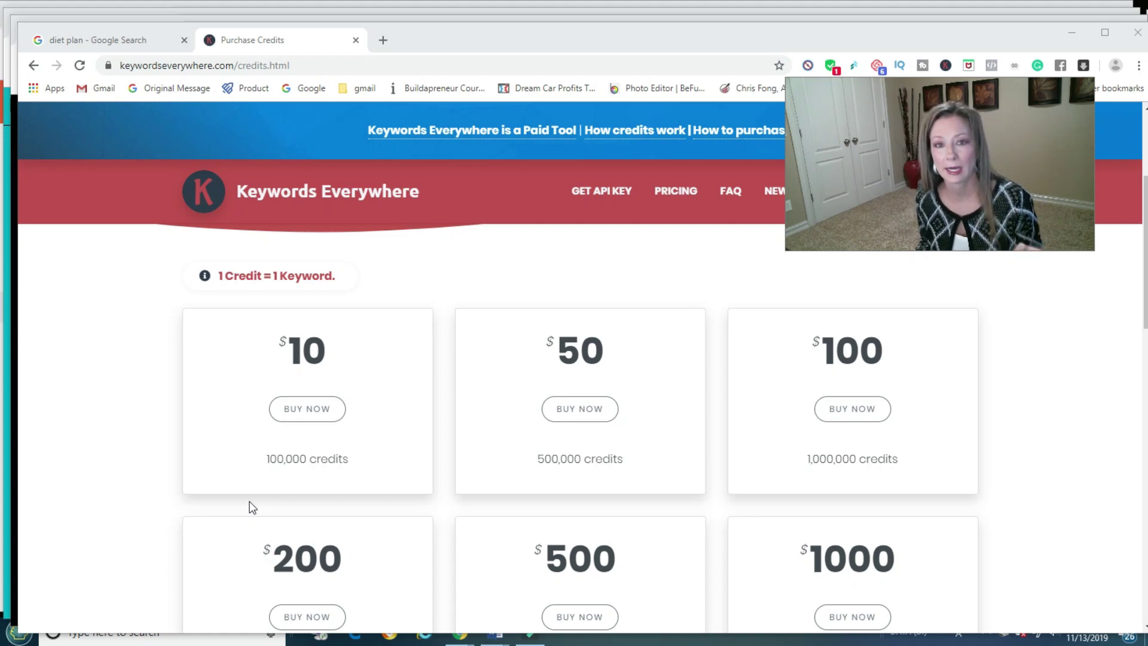
scroll(654, 381, "down", 2)
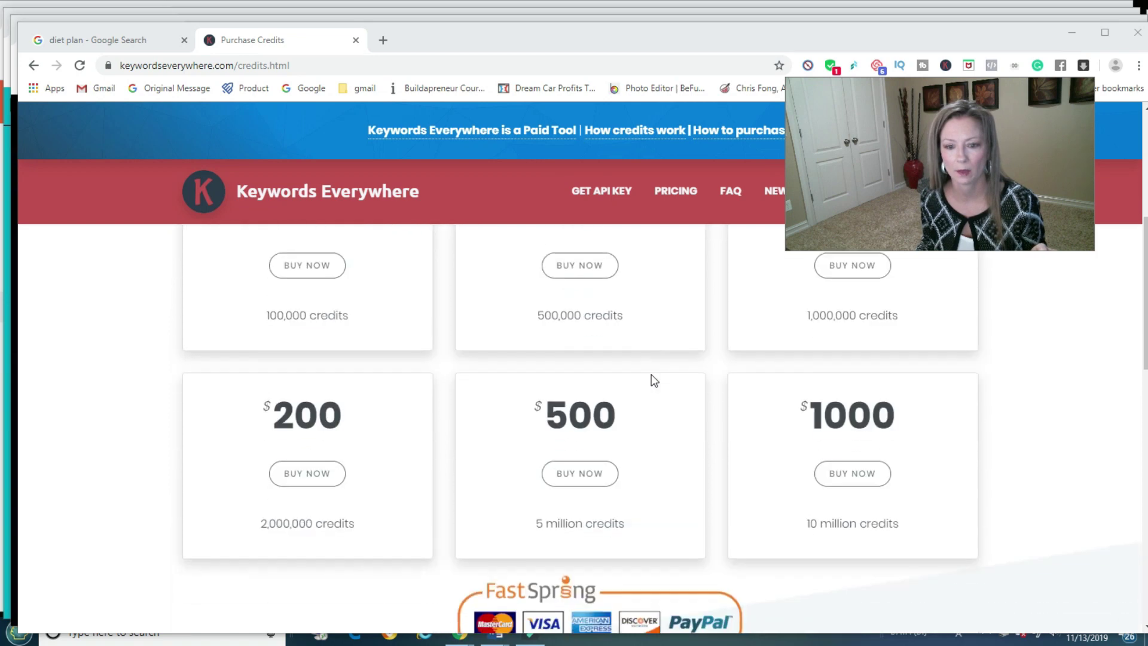
scroll(651, 380, "up", 4)
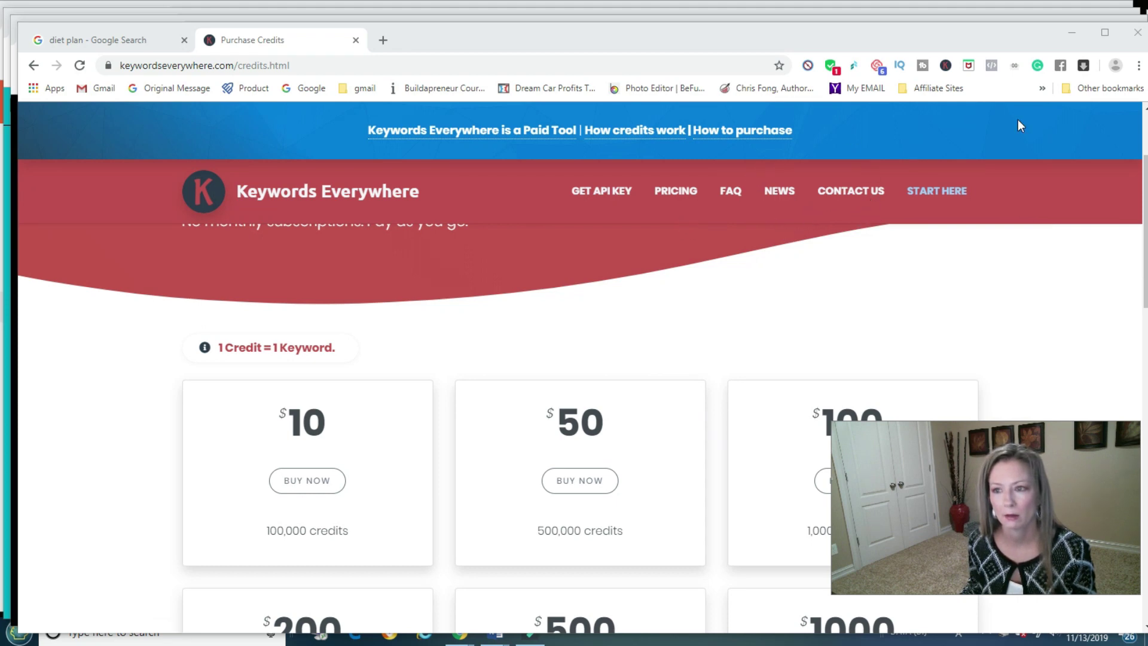
Open Keywords Everywhere Settings and review Country Global, US dollar currency, metrics and websites
left_click(946, 66)
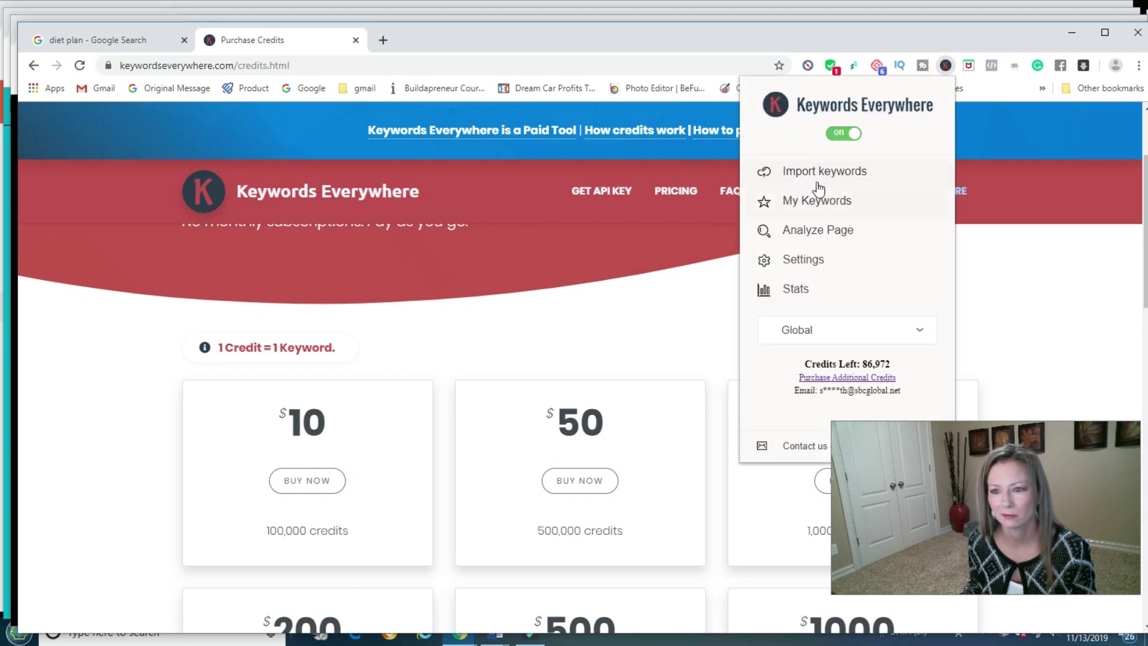
left_click(799, 260)
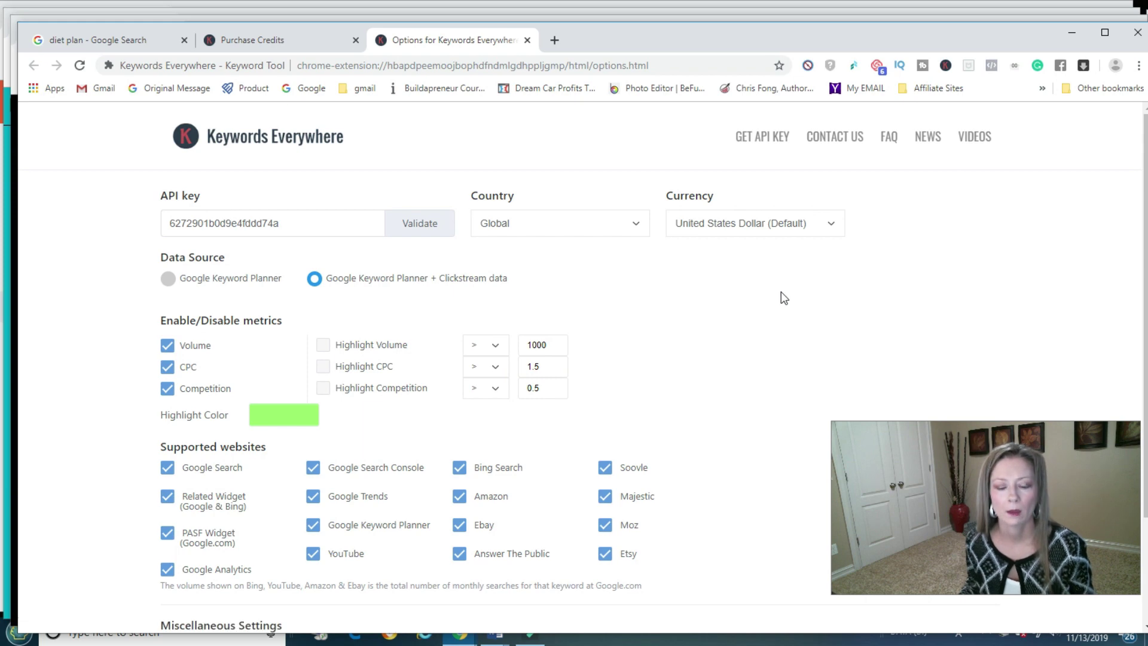
scroll(781, 293, "down", 2)
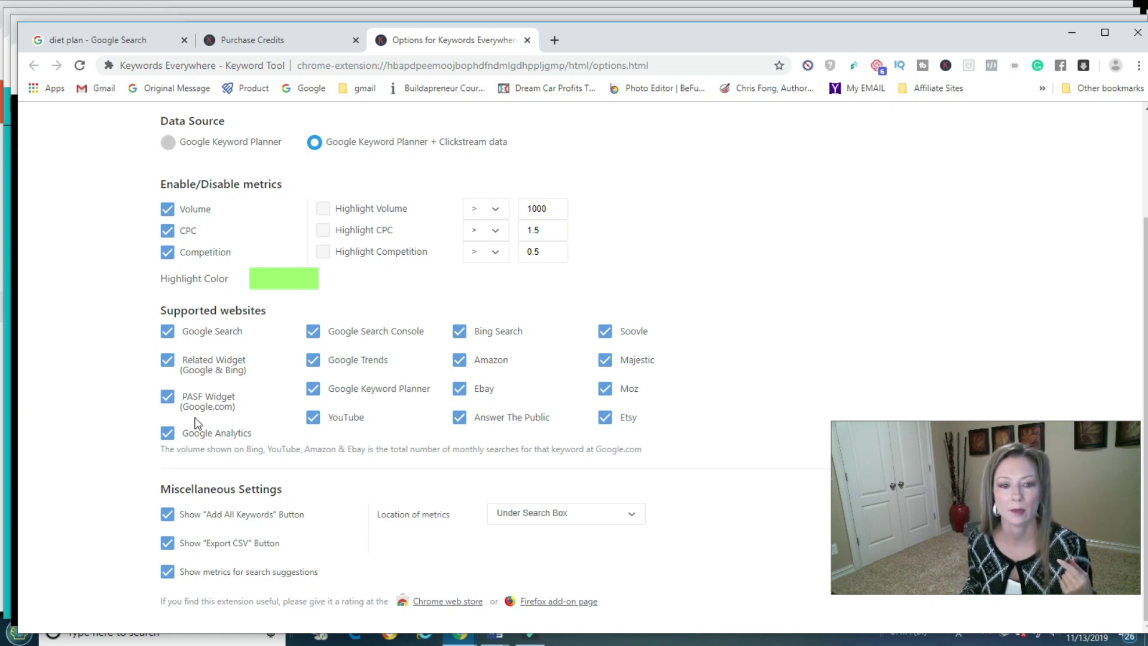
scroll(740, 384, "up", 2)
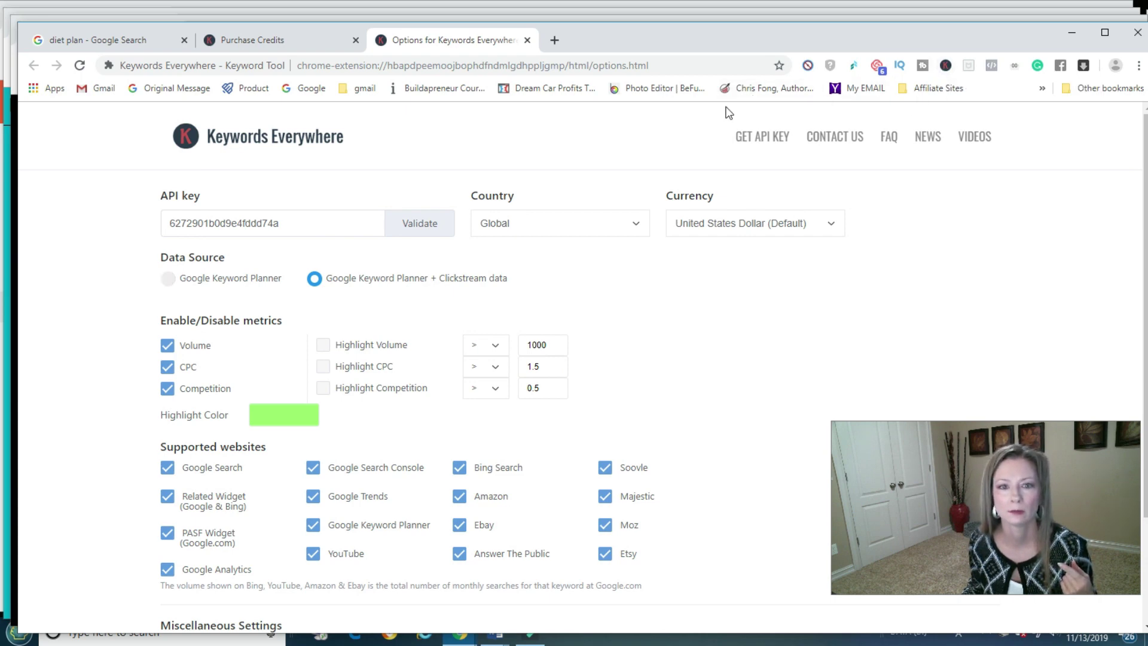
Go to google.com and search 'diet plan' again, now showing 135,000/mo volume and $1.72 CPC
left_click(373, 68)
type("google.com")
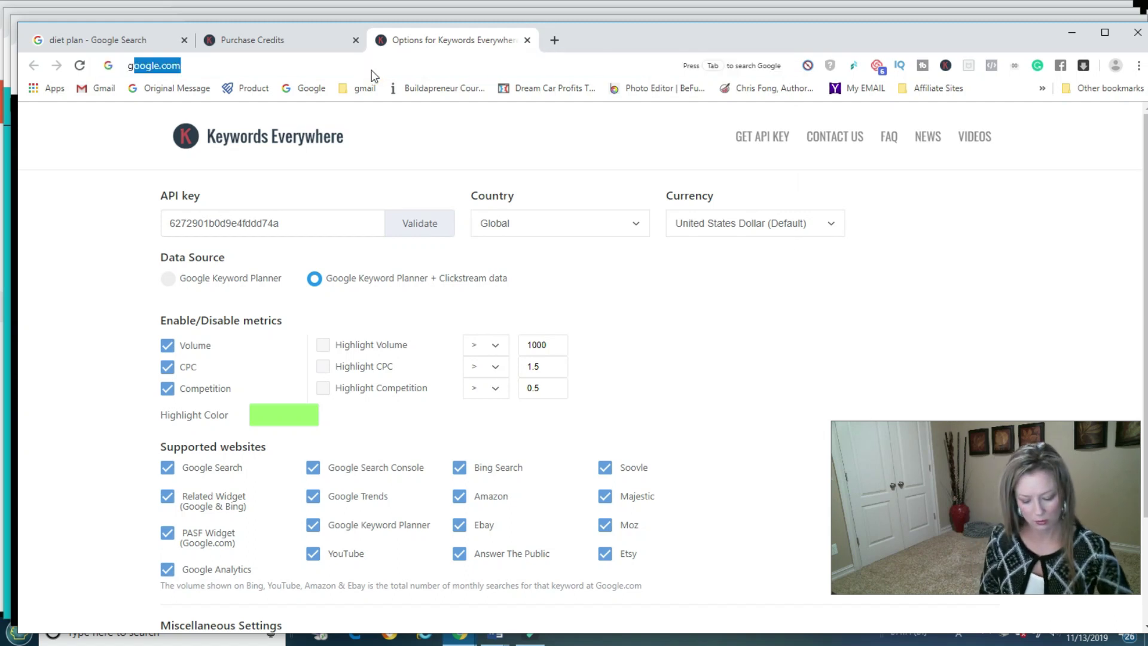
key("Return")
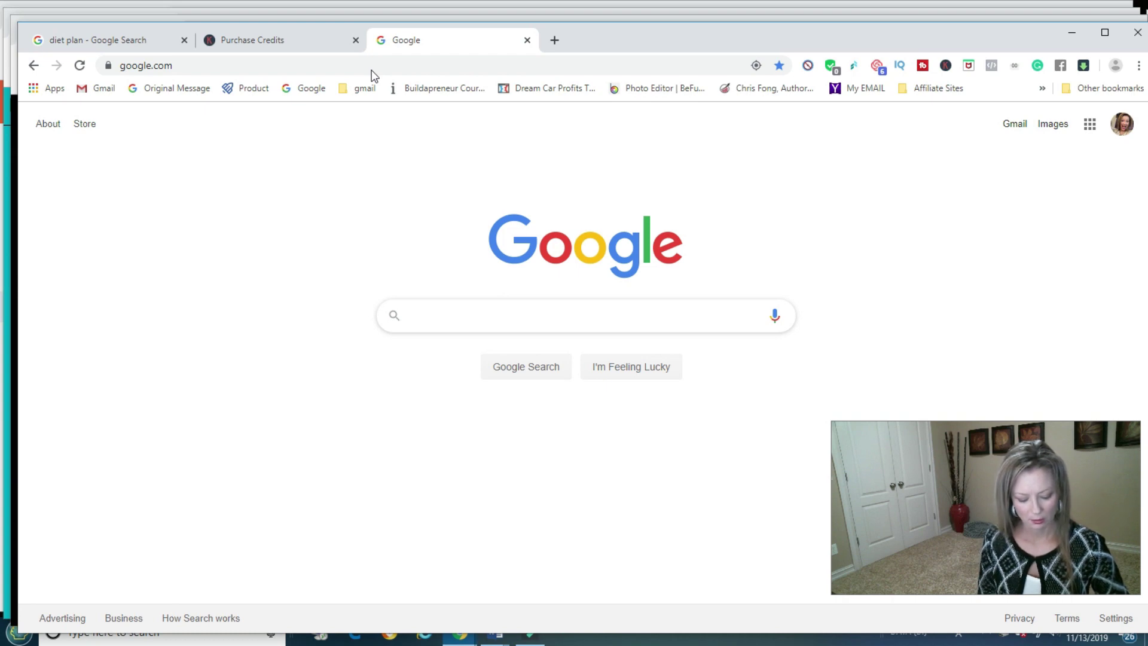
type("w")
key("BackSpace")
type("di")
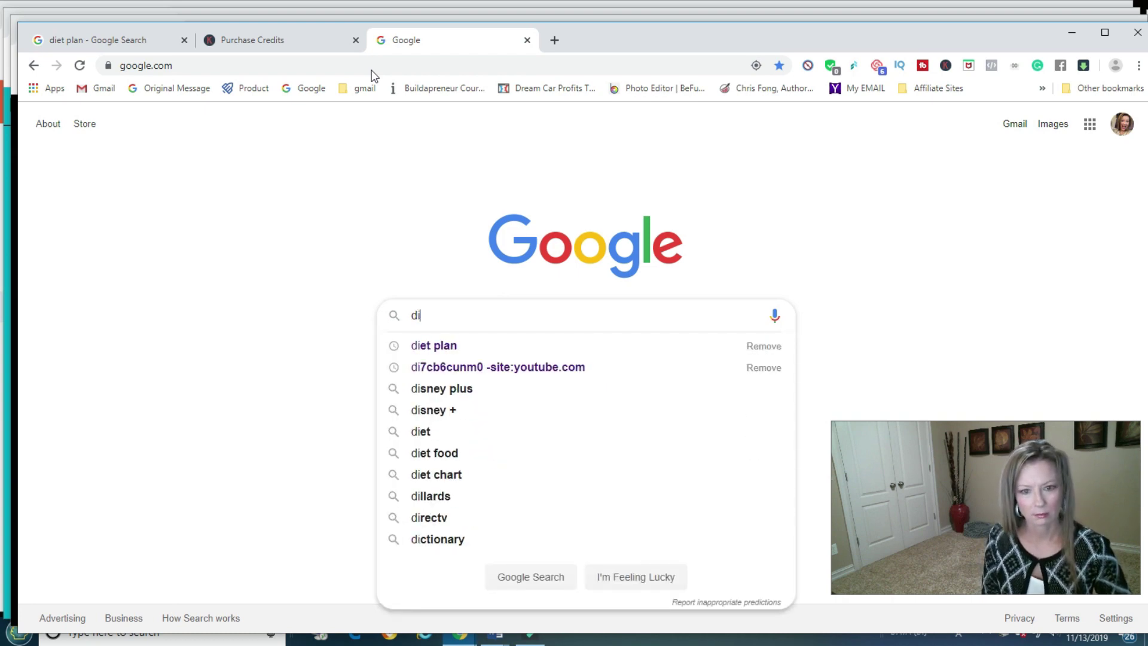
type("et plan")
key("Return")
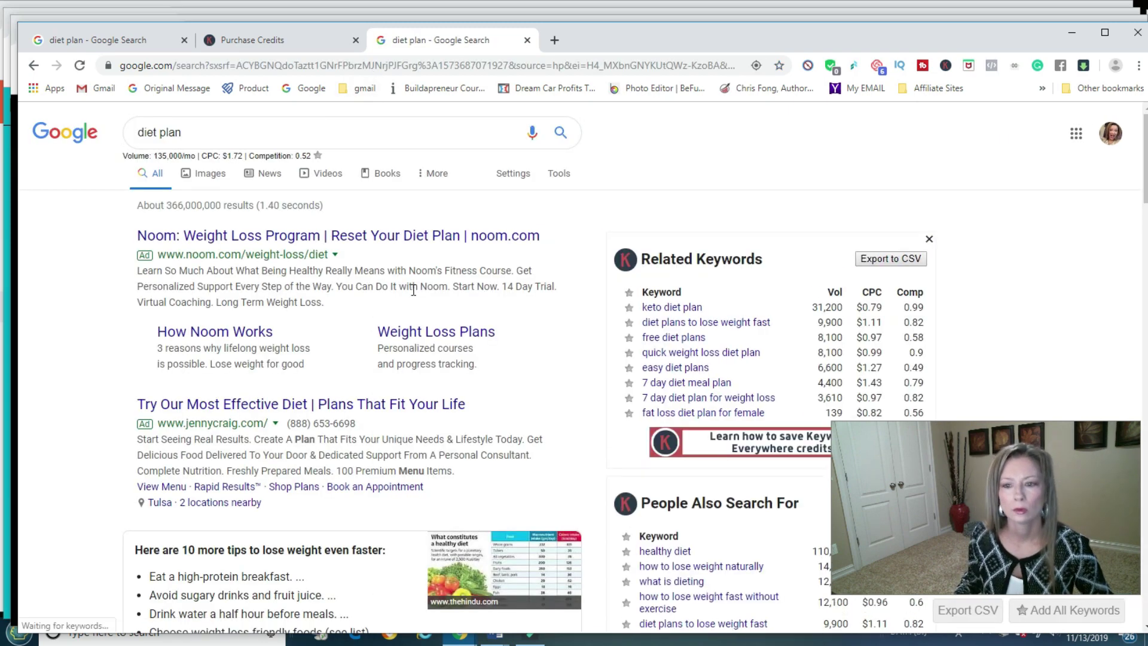
left_click_drag(962, 474, 422, 180)
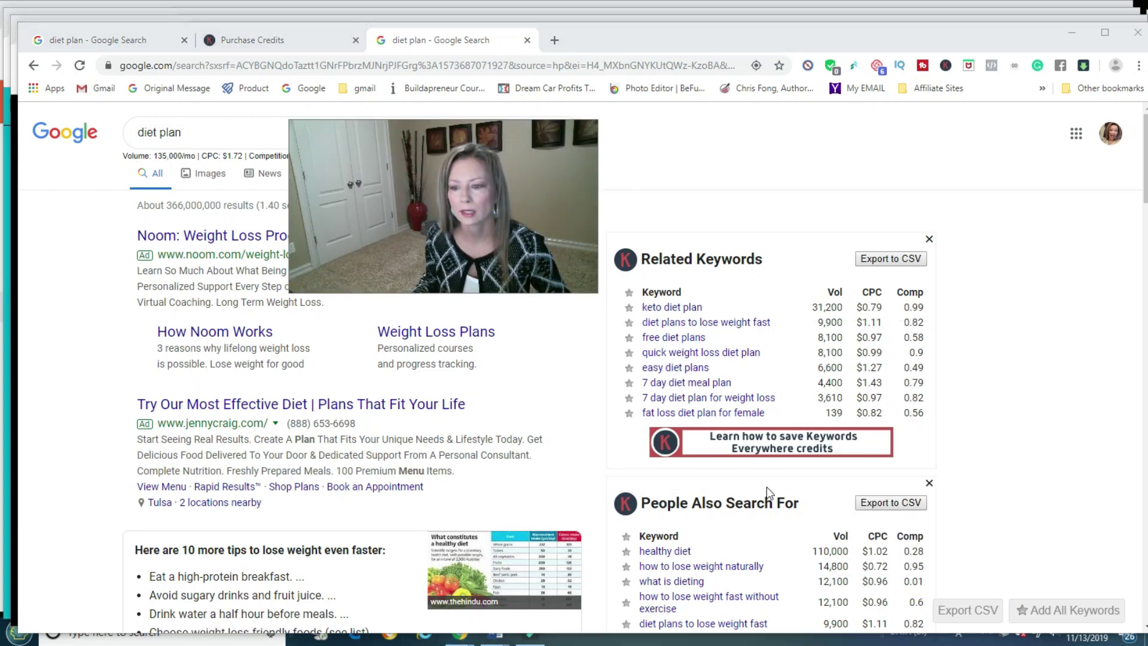
scroll(768, 488, "down", 4)
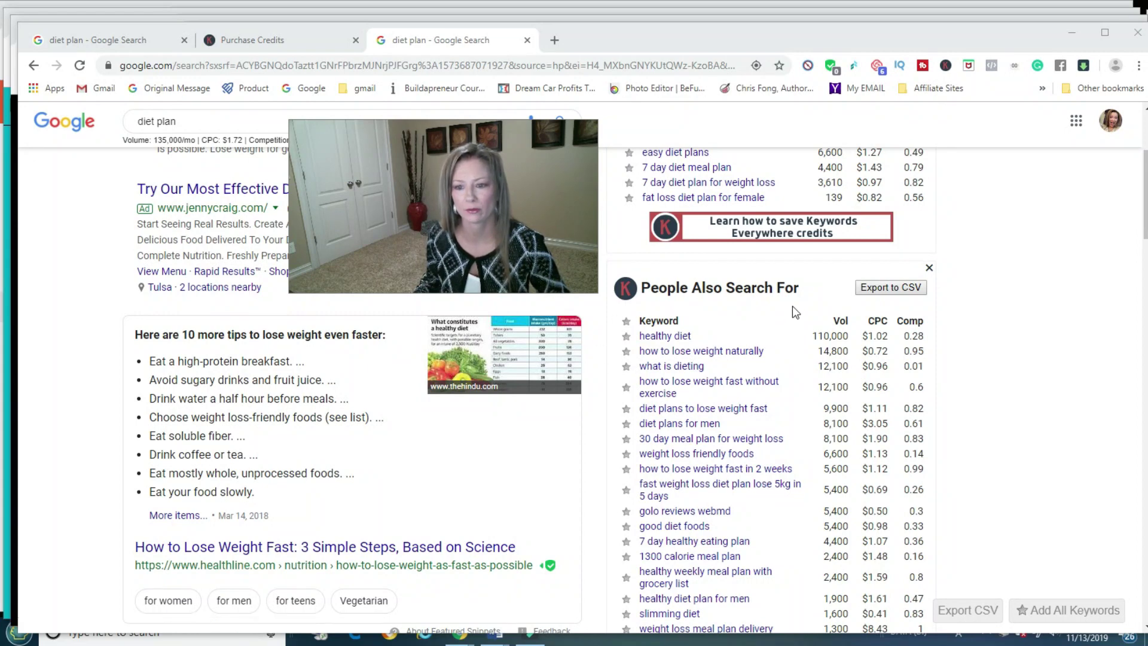
scroll(779, 500, "down", 1)
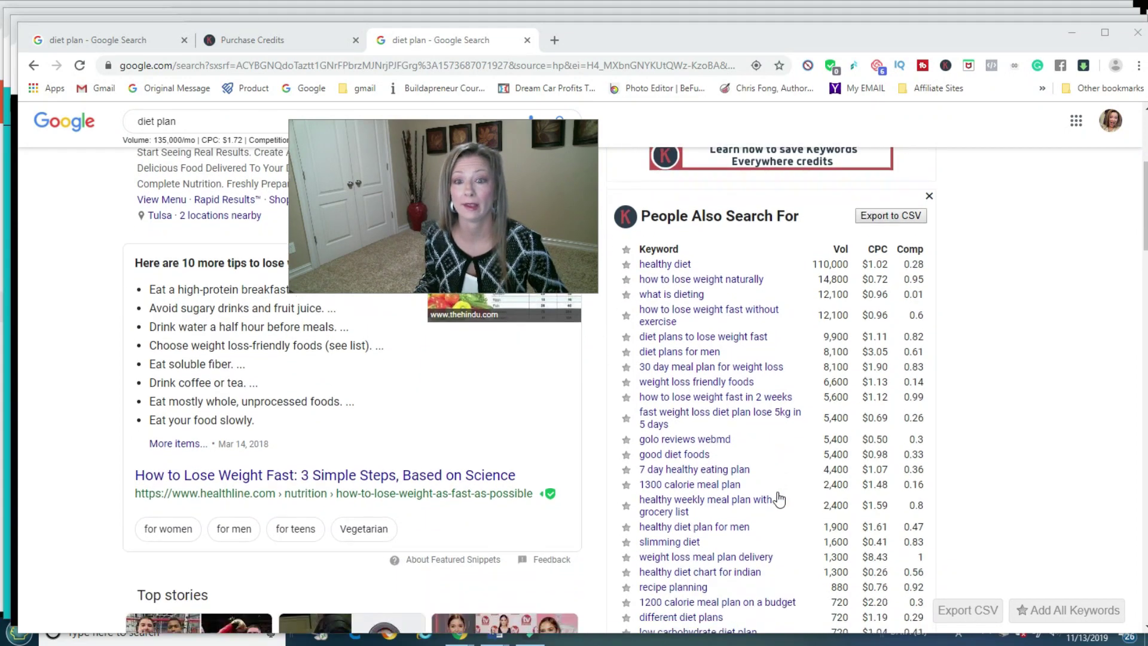
scroll(780, 500, "down", 3)
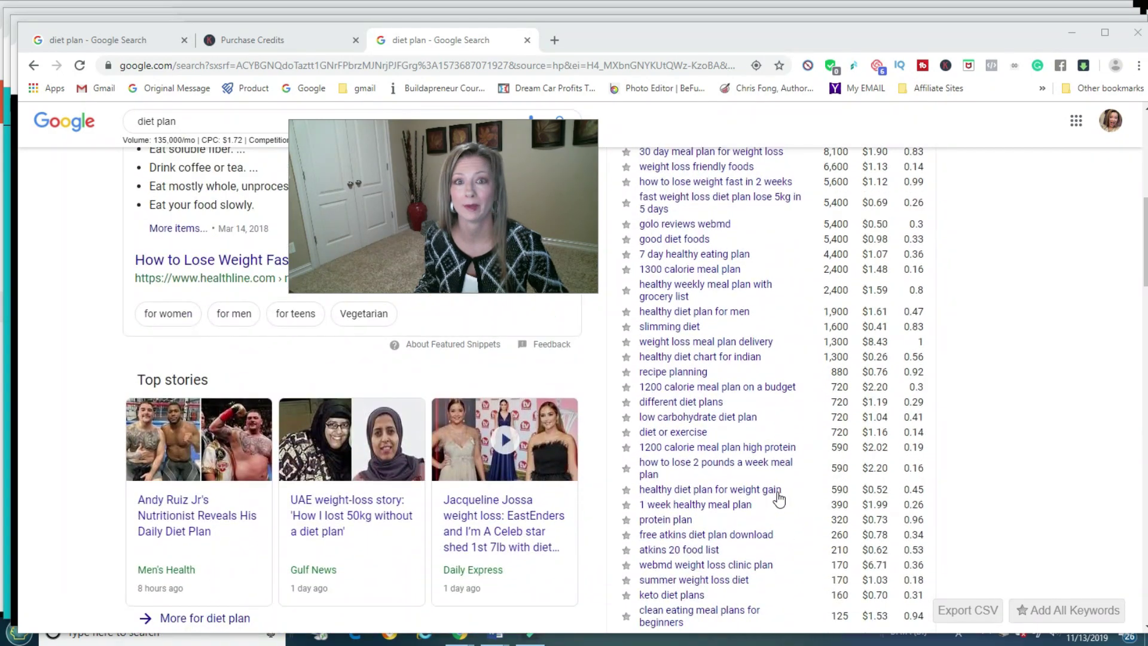
scroll(779, 499, "down", 3)
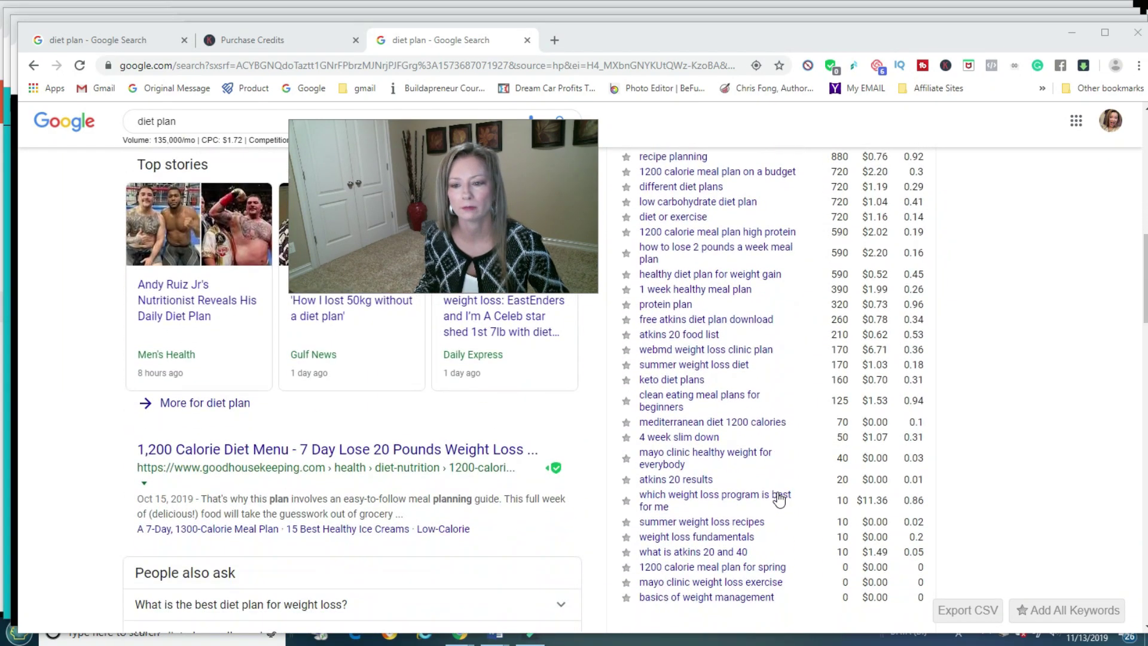
scroll(779, 500, "up", 4)
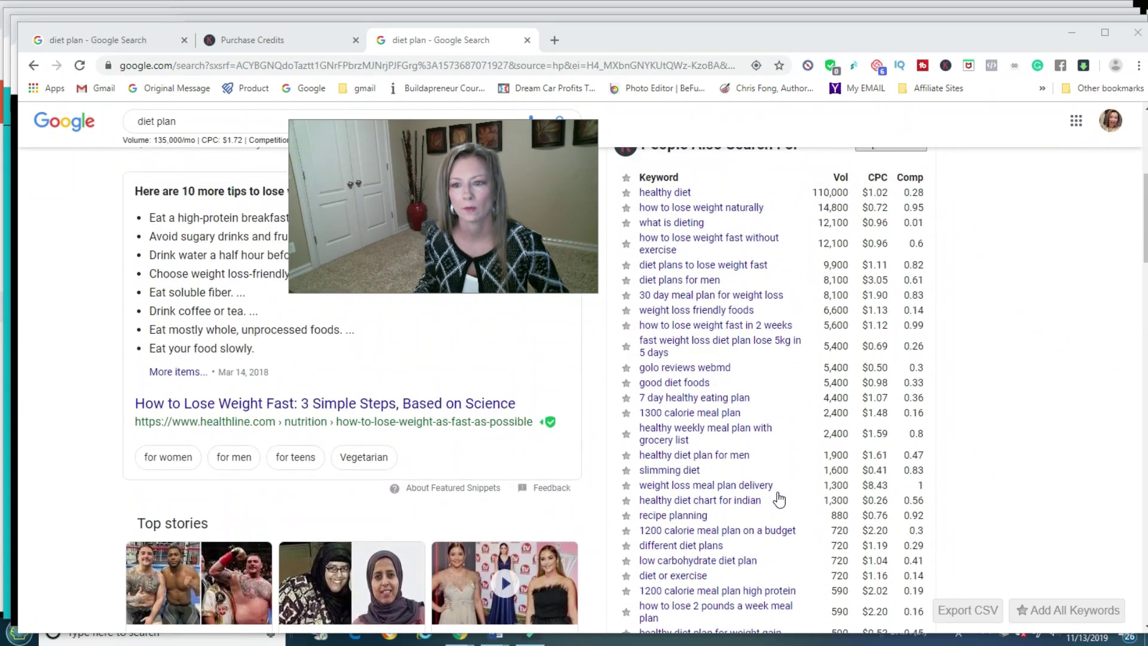
scroll(778, 499, "up", 1)
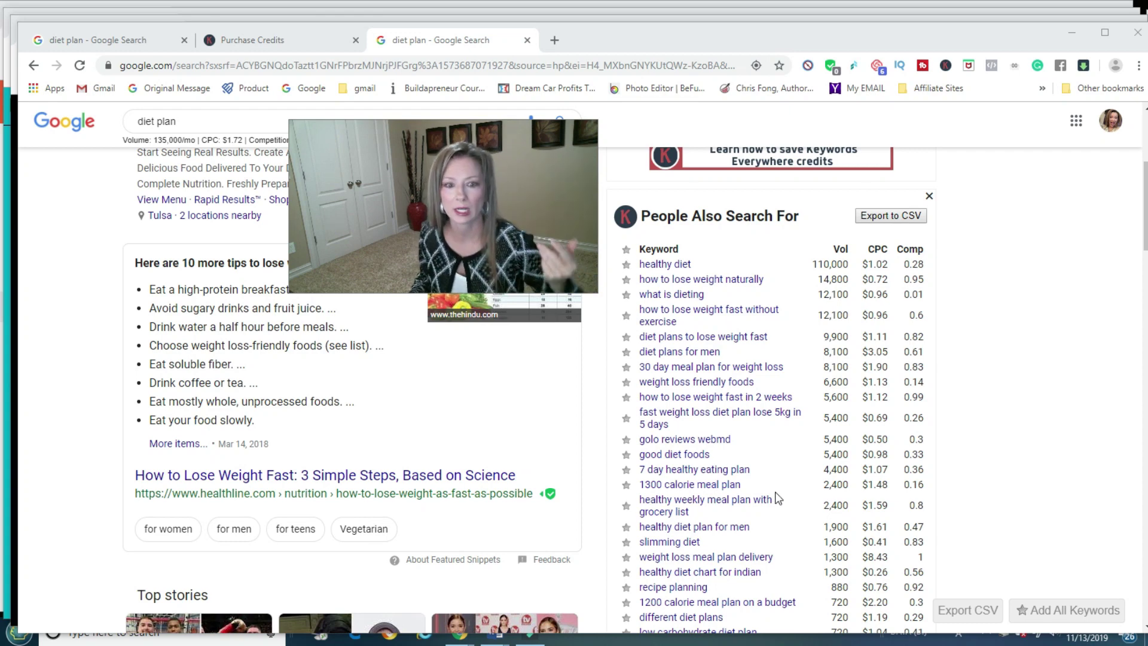
left_click(14, 638)
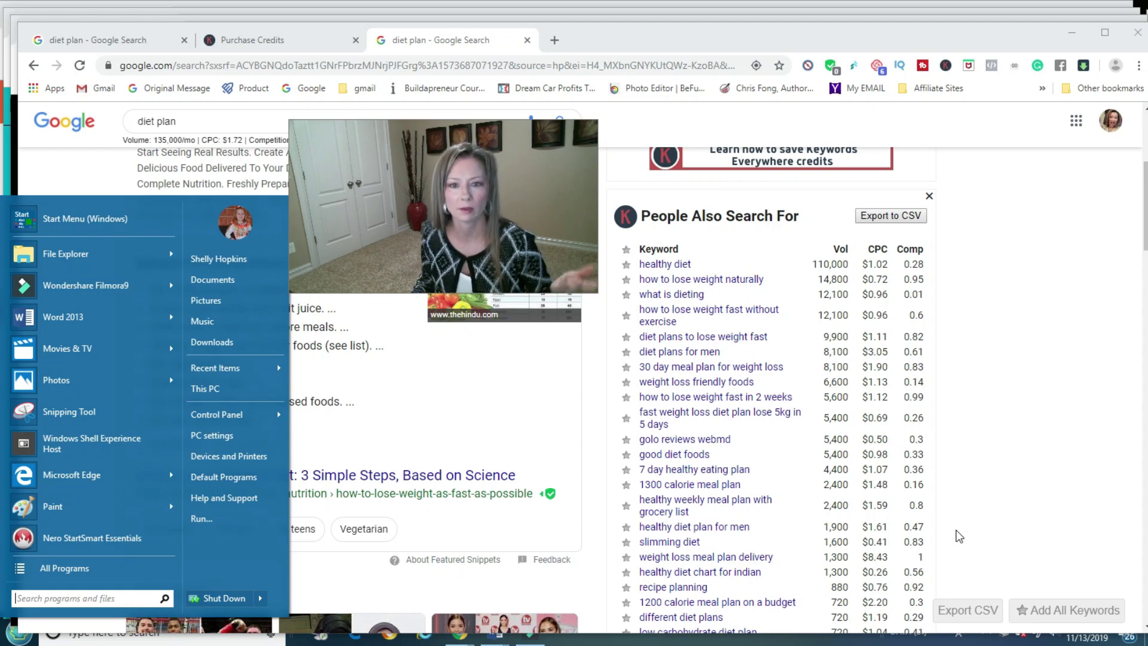
left_click(1084, 323)
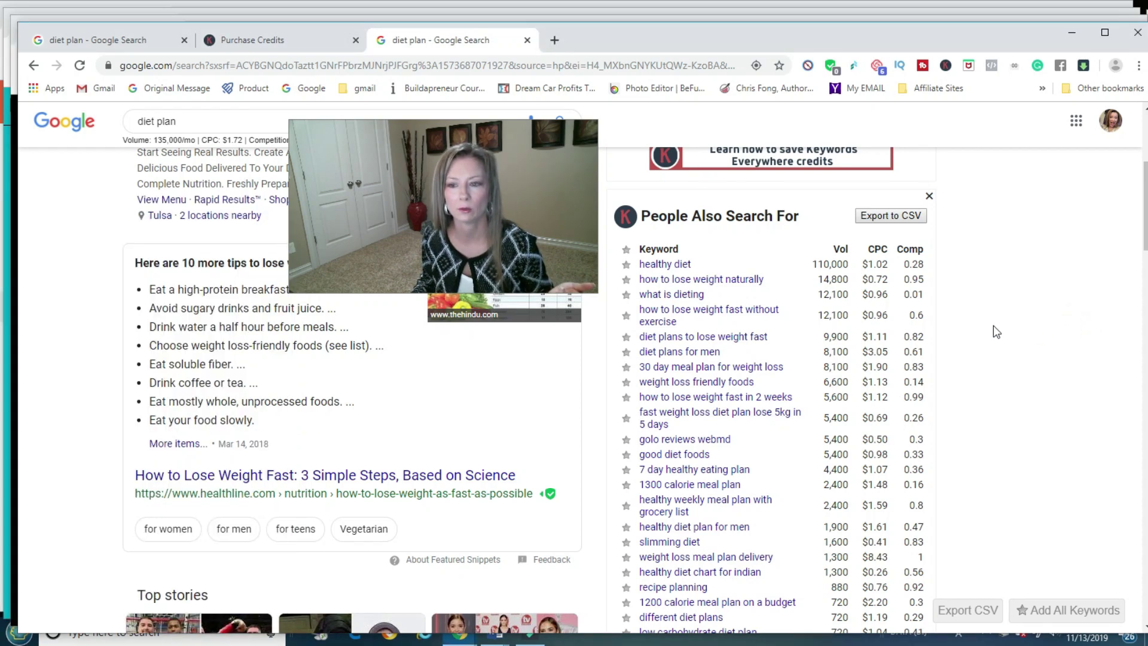
Close the extra diet plan results tab and the Purchase Credits tab
scroll(995, 327, "up", 5)
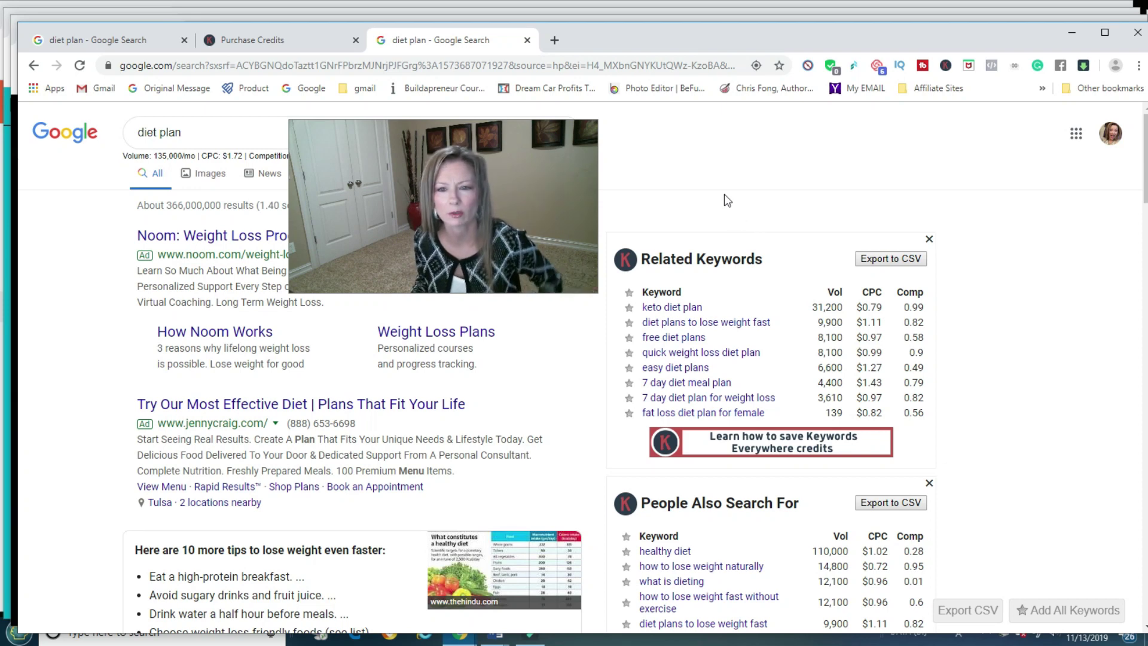
left_click_drag(525, 198, 945, 322)
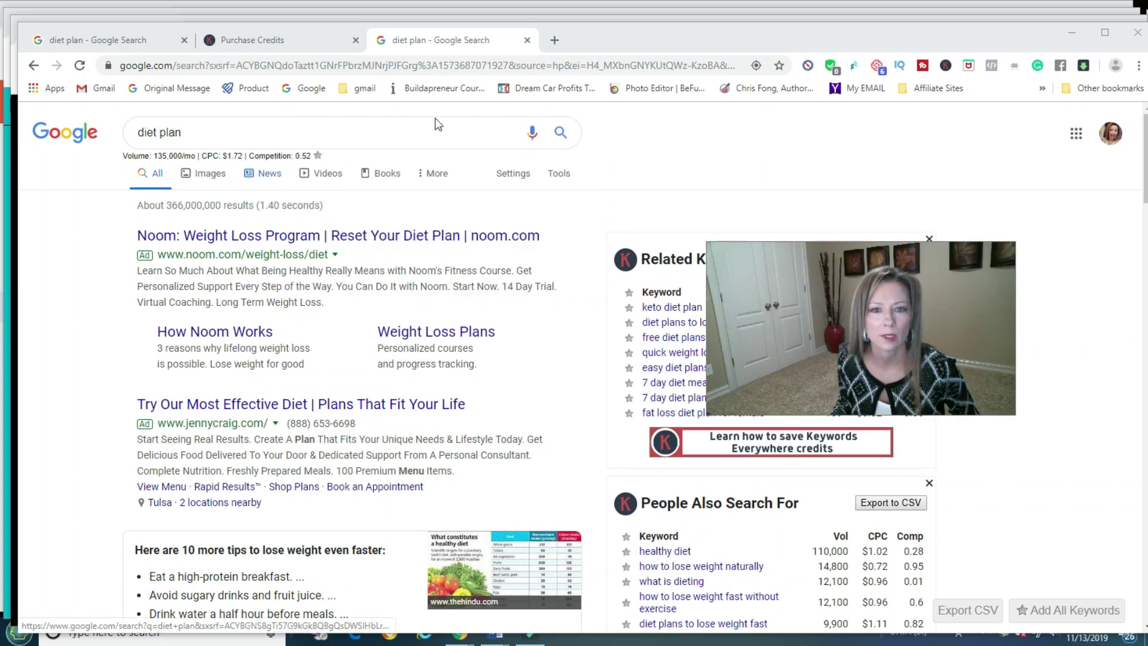
left_click(529, 42)
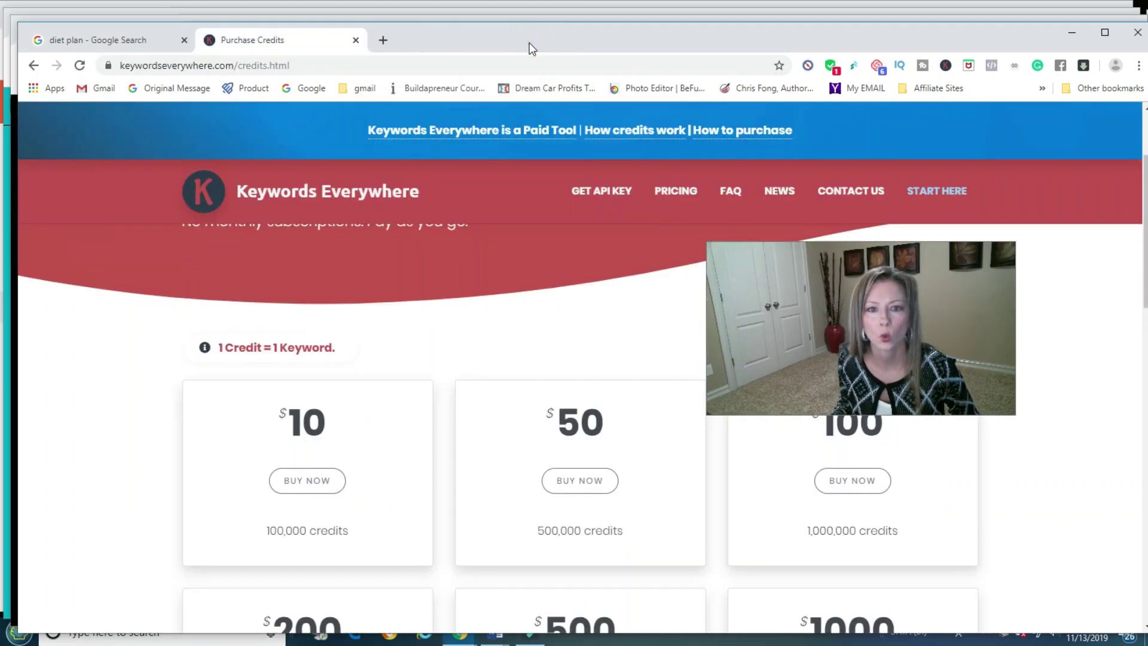
left_click(354, 40)
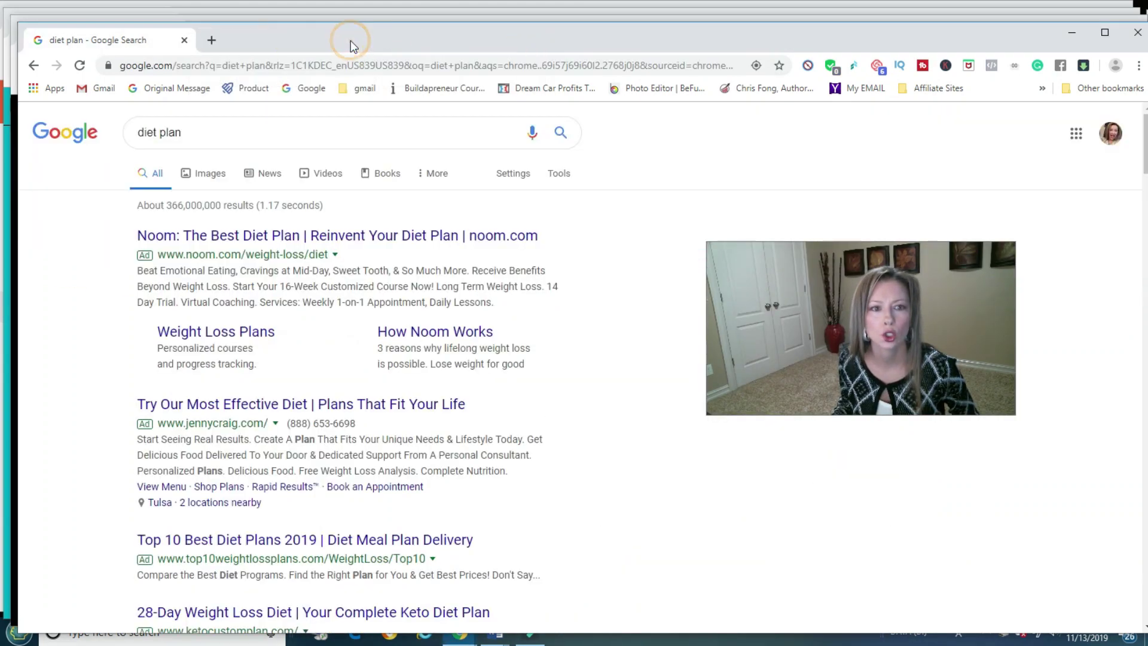
Close the diet plan search window and dismiss AnswerThePublic's beginner's course signup popup
left_click(185, 42)
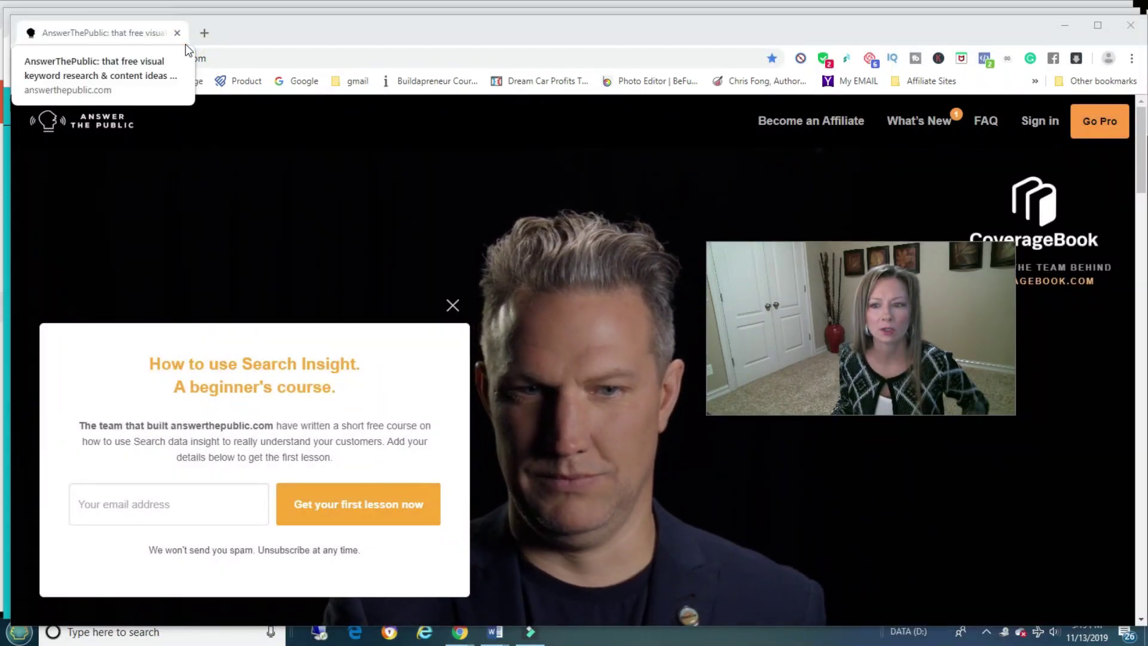
left_click(452, 308)
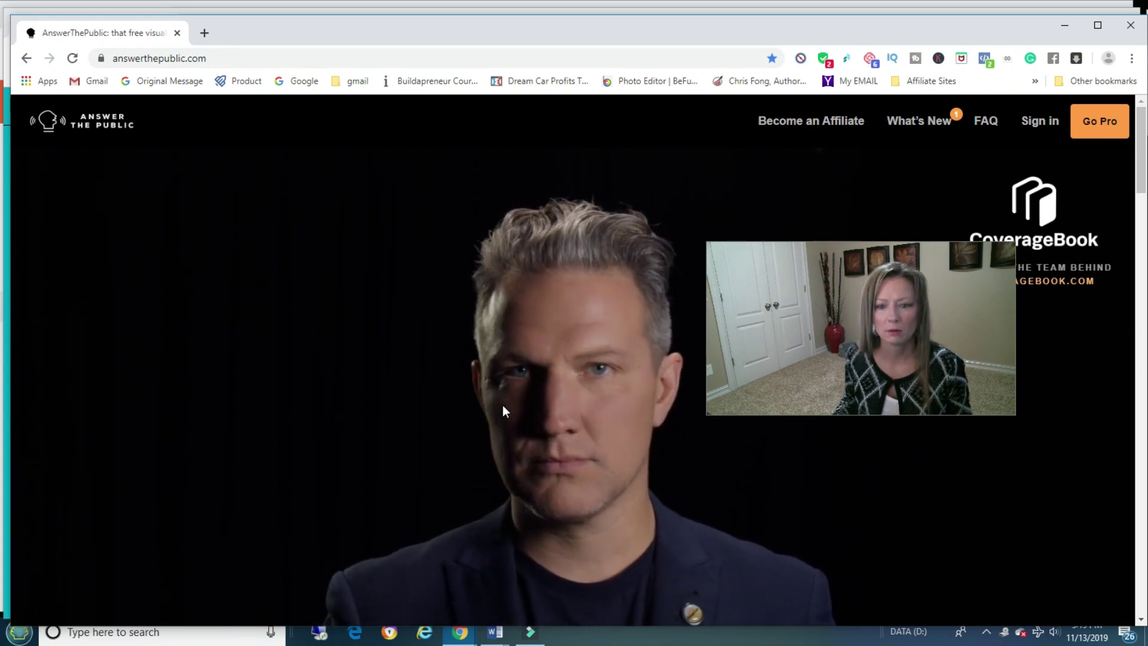
left_click(753, 492)
scroll(752, 492, "down", 5)
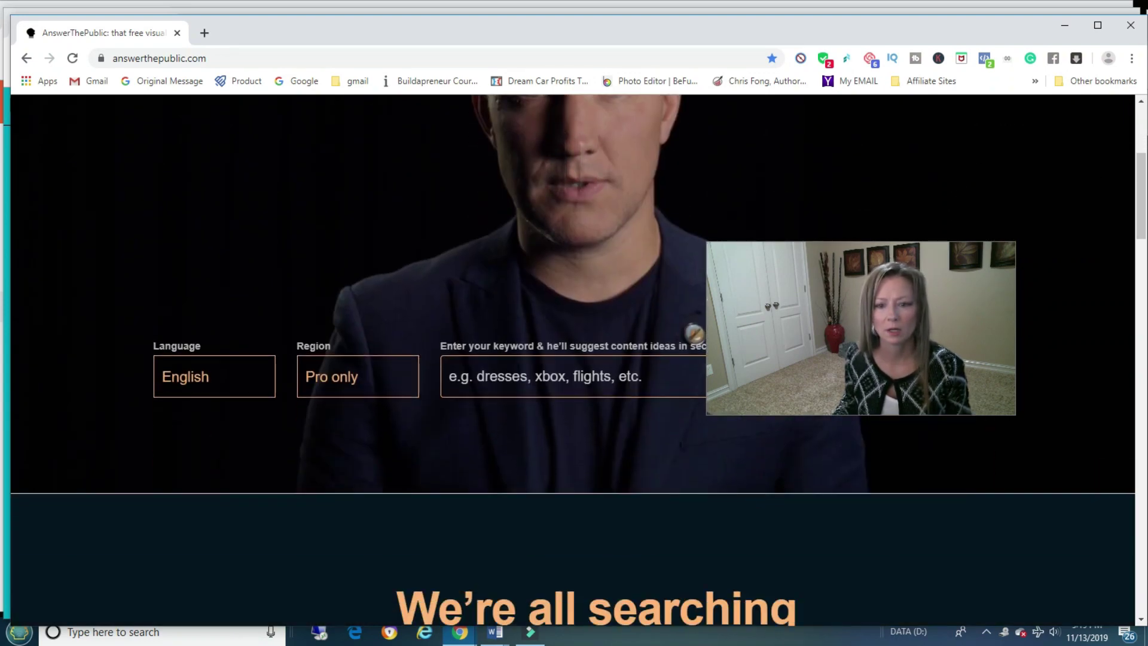
Enter 'diet plan' in AnswerThePublic's keyword field and run the search
left_click(517, 365)
left_click_drag(802, 333, 816, 220)
left_click(674, 386)
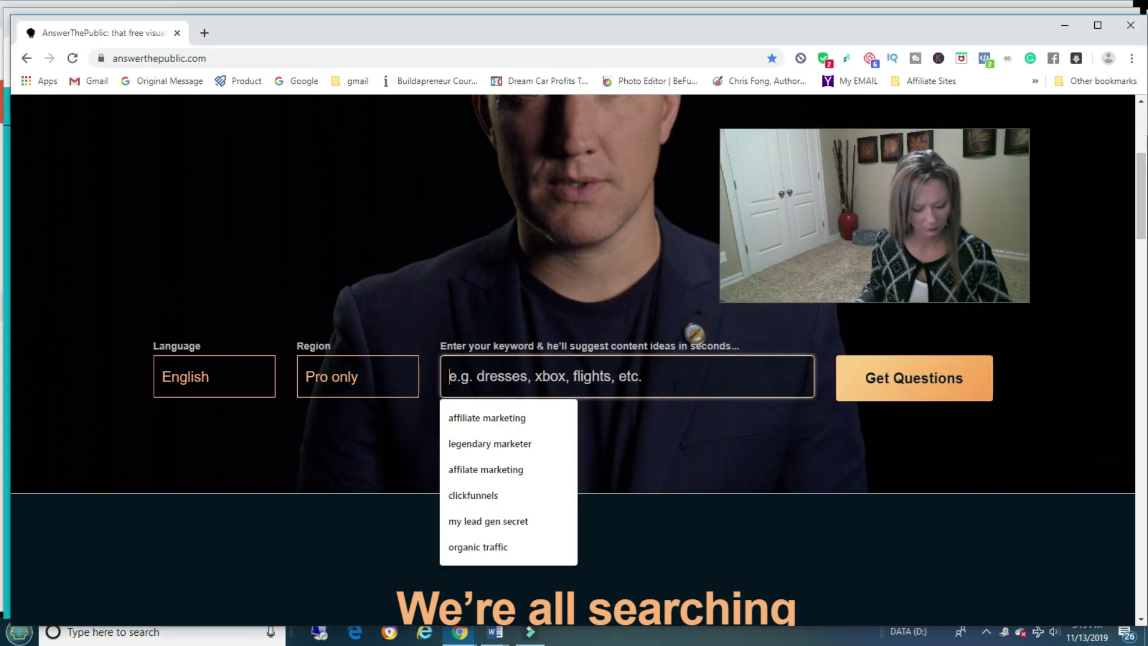
type("diet plan")
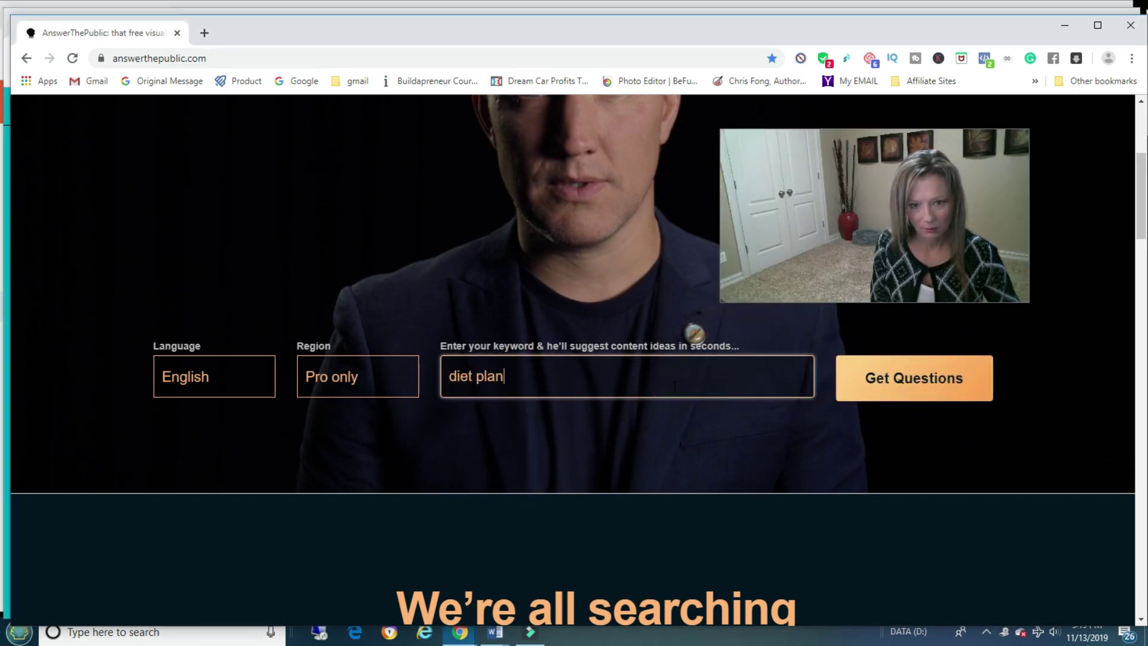
key("Return")
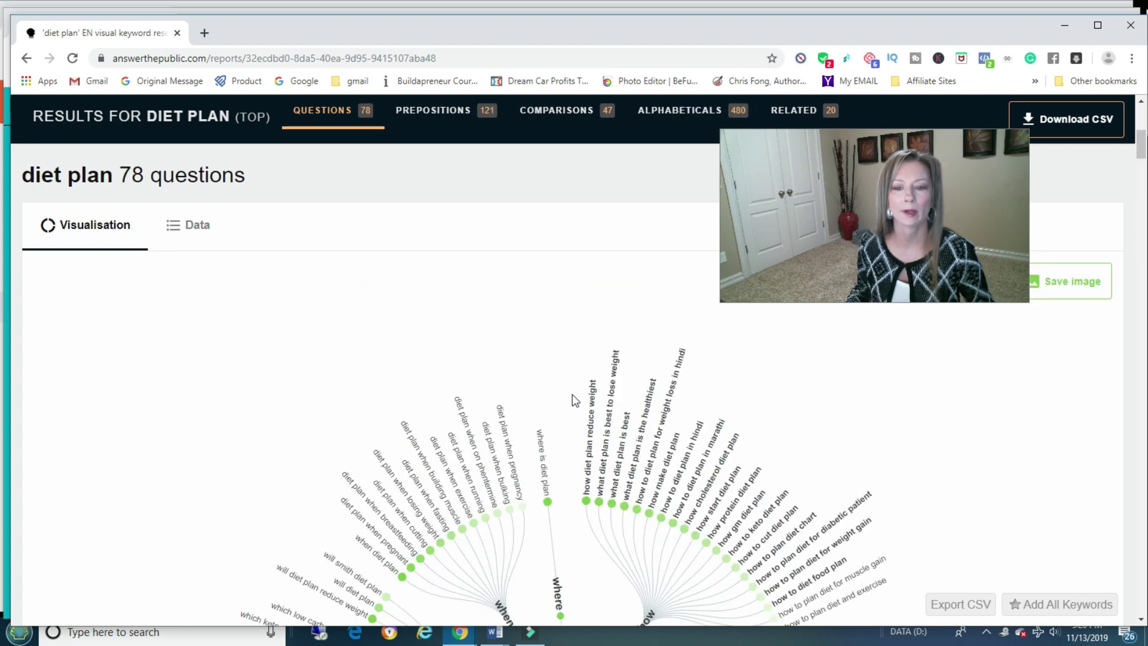
Scroll past the Questions, Prepositions and Comparisons visualisations to the alphabetical keyword cards
scroll(574, 401, "down", 1)
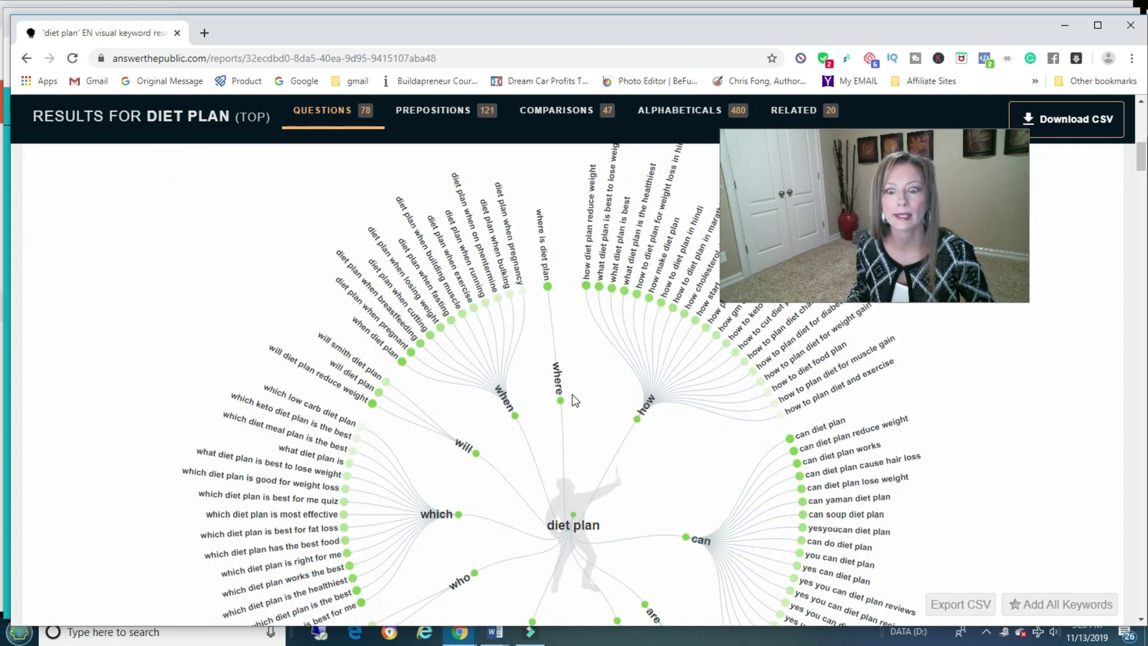
scroll(573, 395, "down", 5)
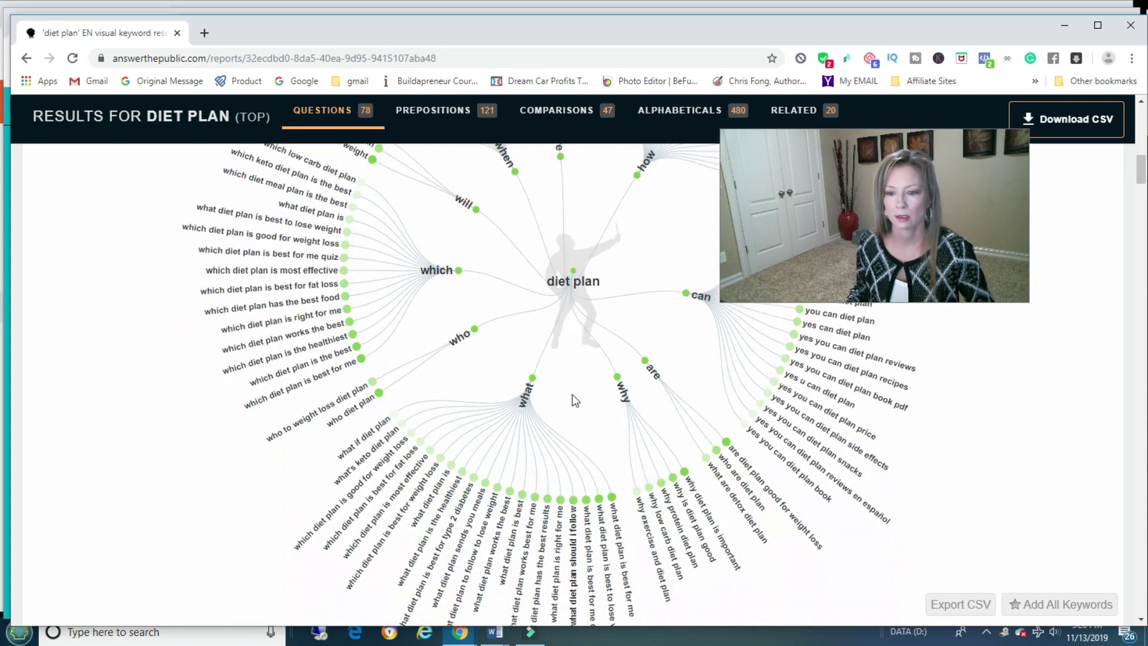
scroll(572, 394, "down", 4)
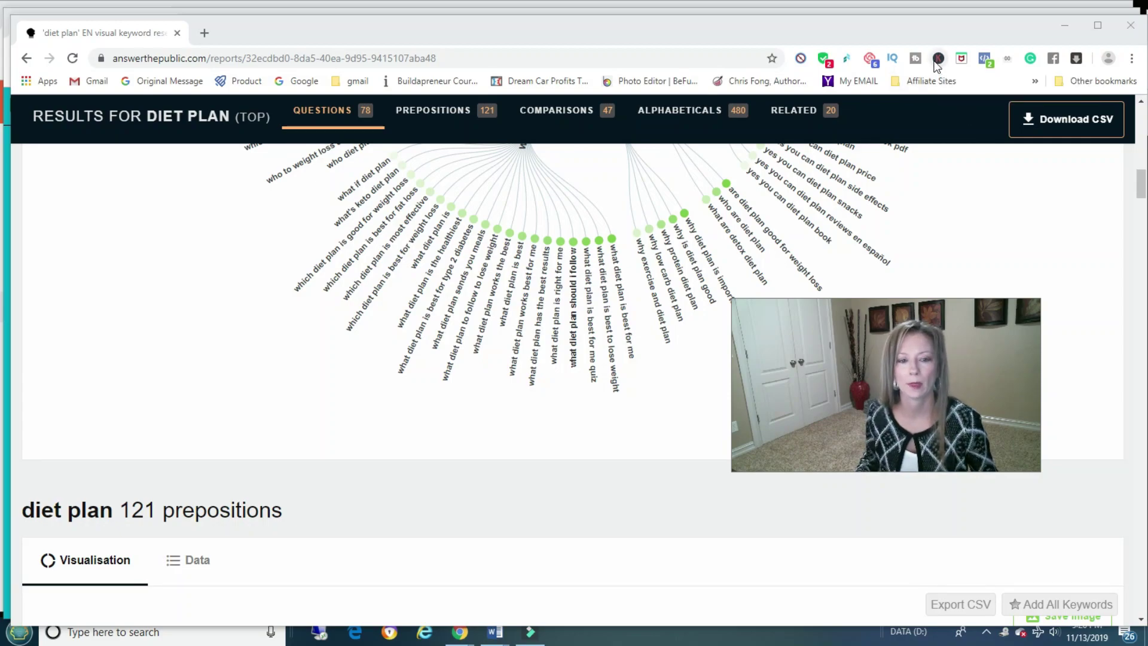
scroll(799, 225, "down", 20)
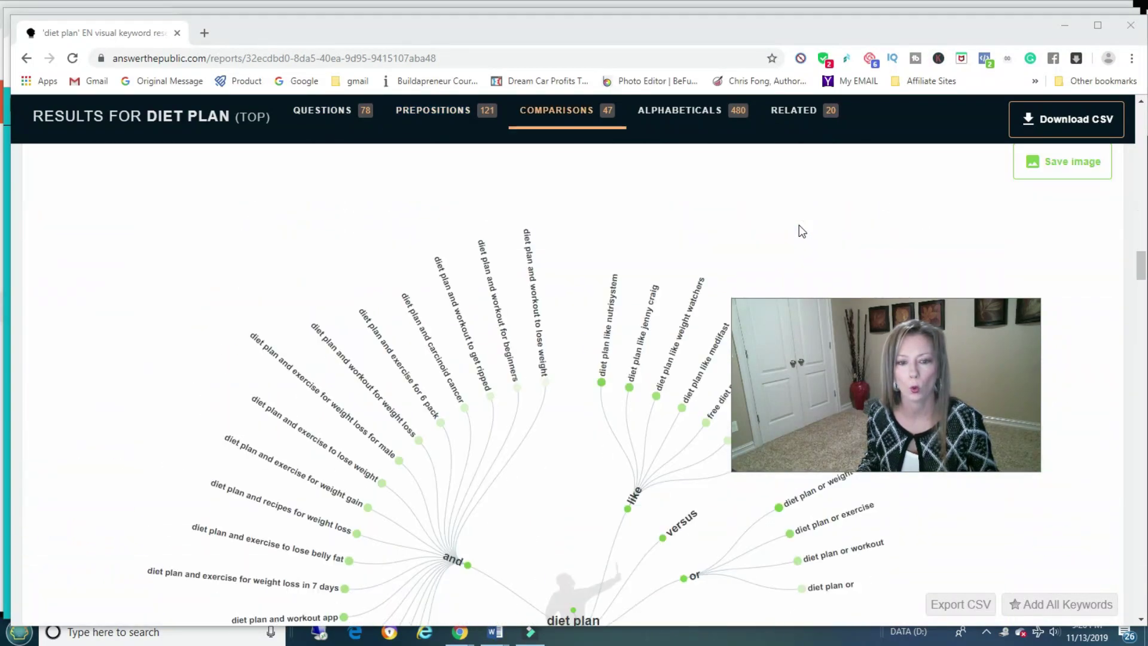
scroll(799, 225, "down", 15)
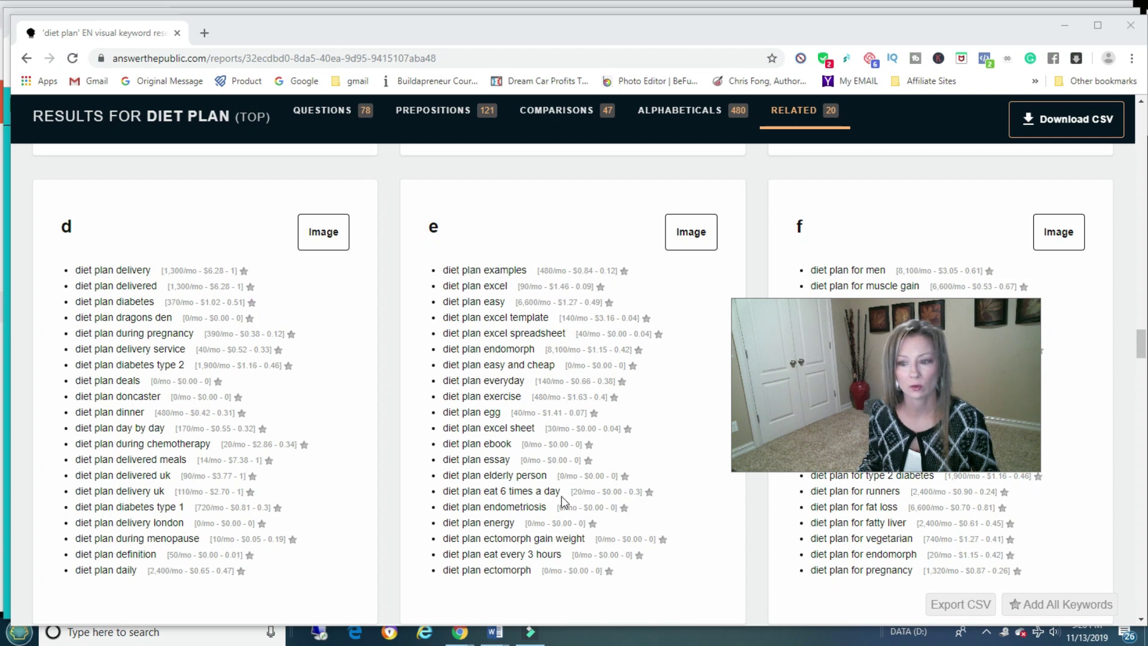
Scroll through the g, h and i keyword cards, e.g. 'diet plan healthy' at 27,100/mo
scroll(562, 502, "down", 5)
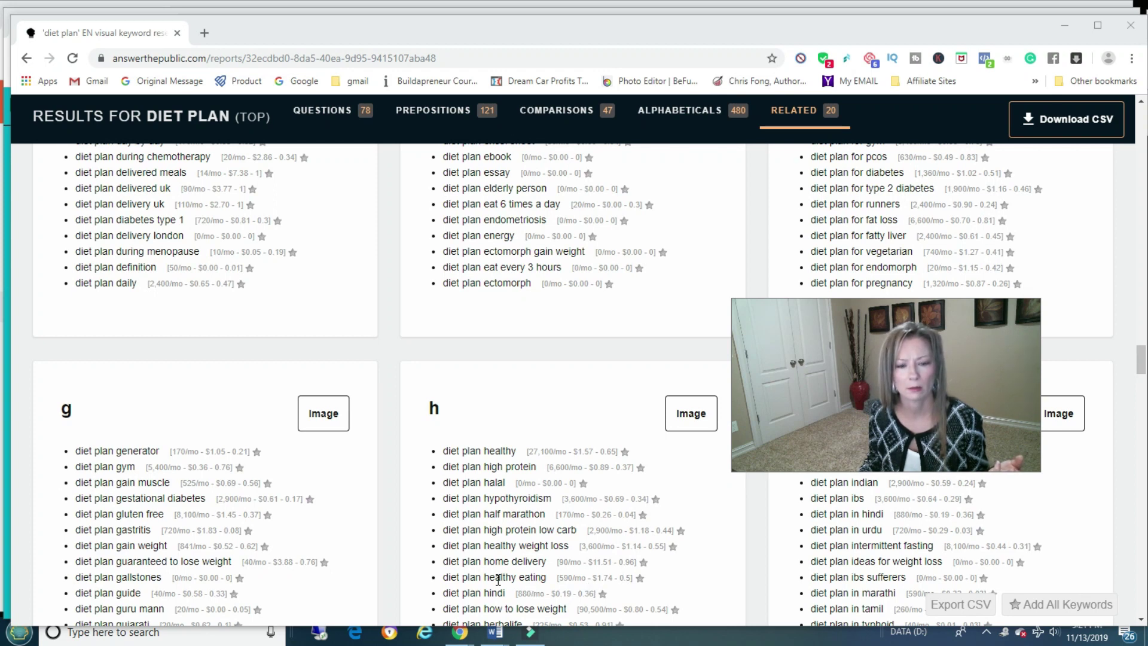
scroll(499, 579, "down", 2)
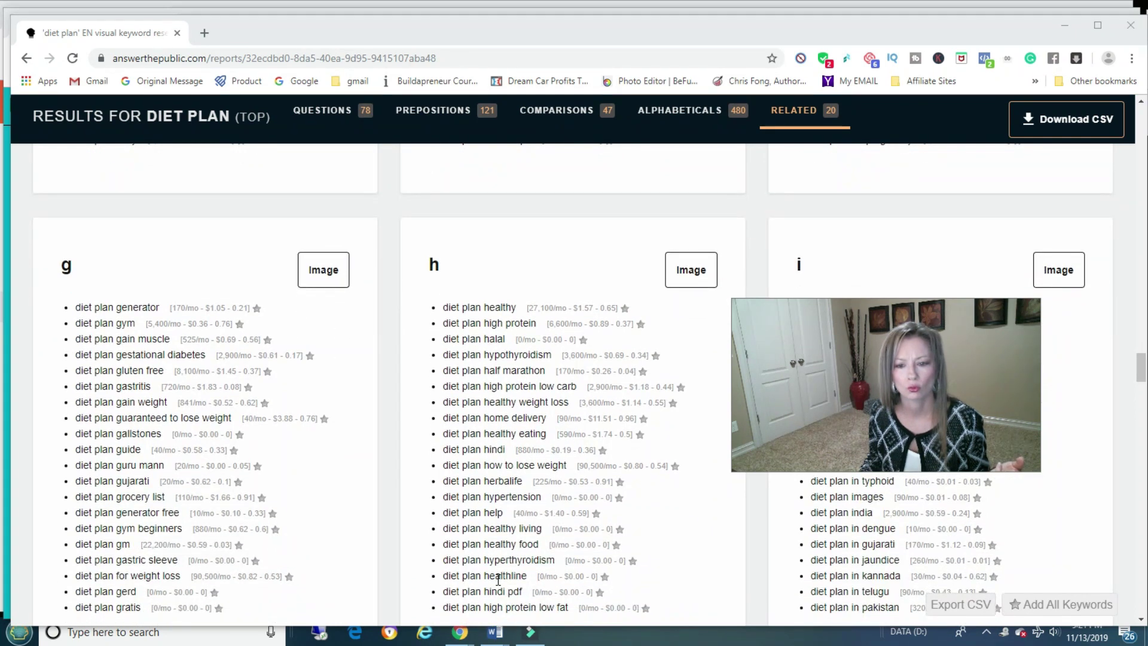
scroll(498, 579, "down", 2)
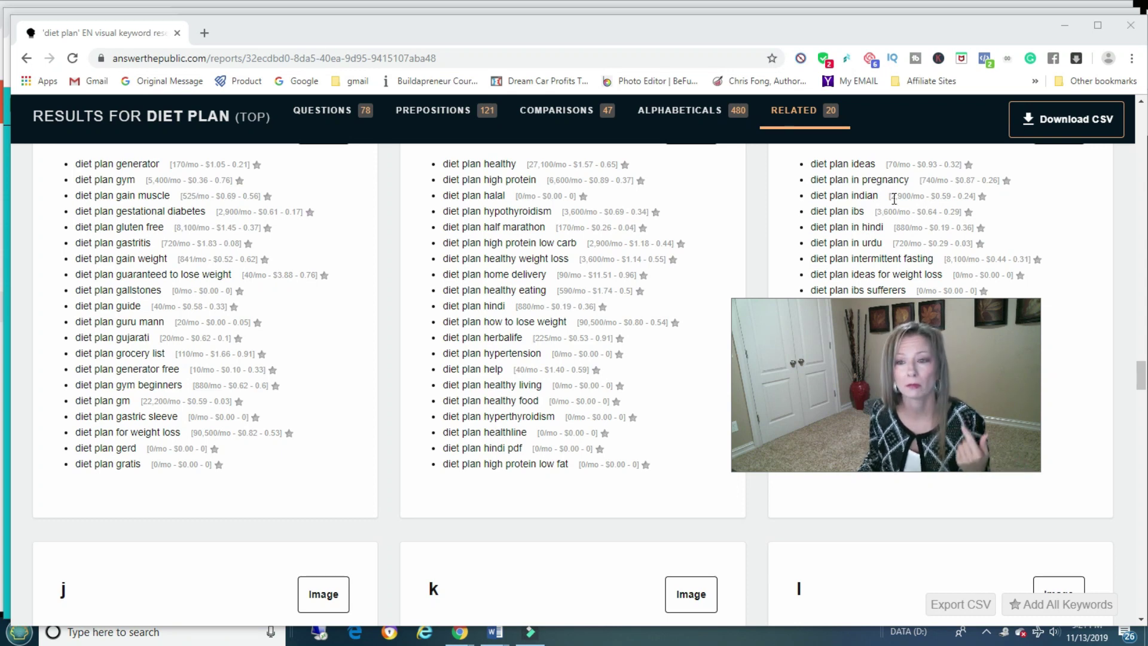
scroll(476, 256, "up", 5)
scroll(476, 256, "up", 1)
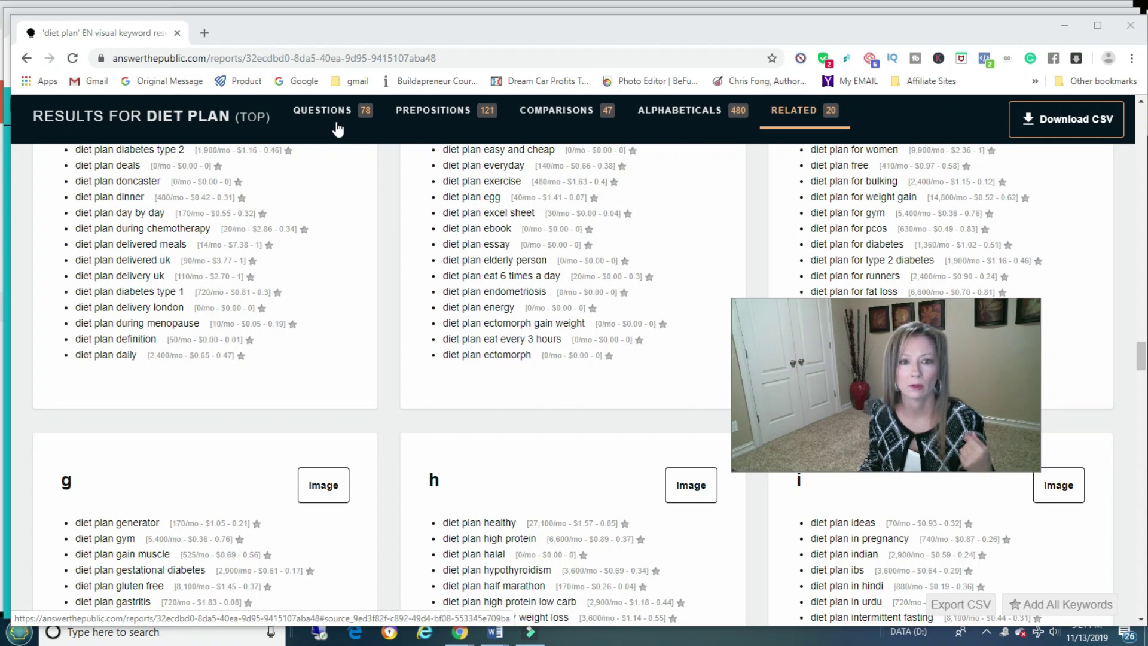
Close the AnswerThePublic report window while Keyword Sheeter keeps generating diet plan keywords
left_click(177, 35)
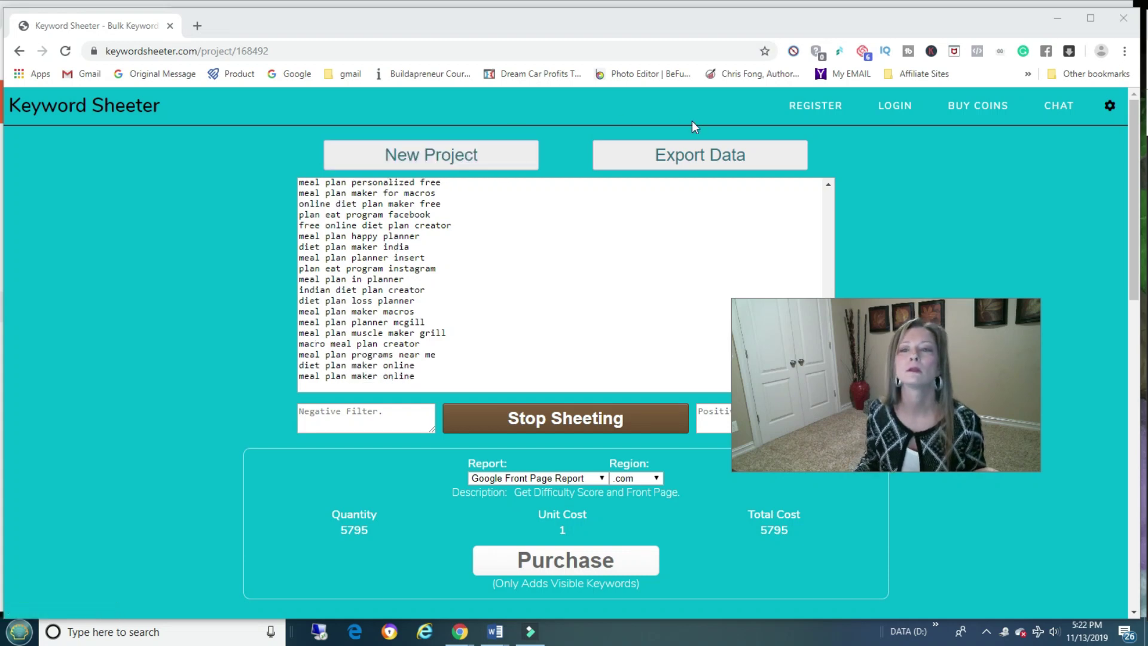
Close Keyword Sheeter and focus Ubersuggest's 529 'diet plan' ideas (40,500 volume, $4.19 CPC)
left_click_drag(1014, 23, 1011, 84)
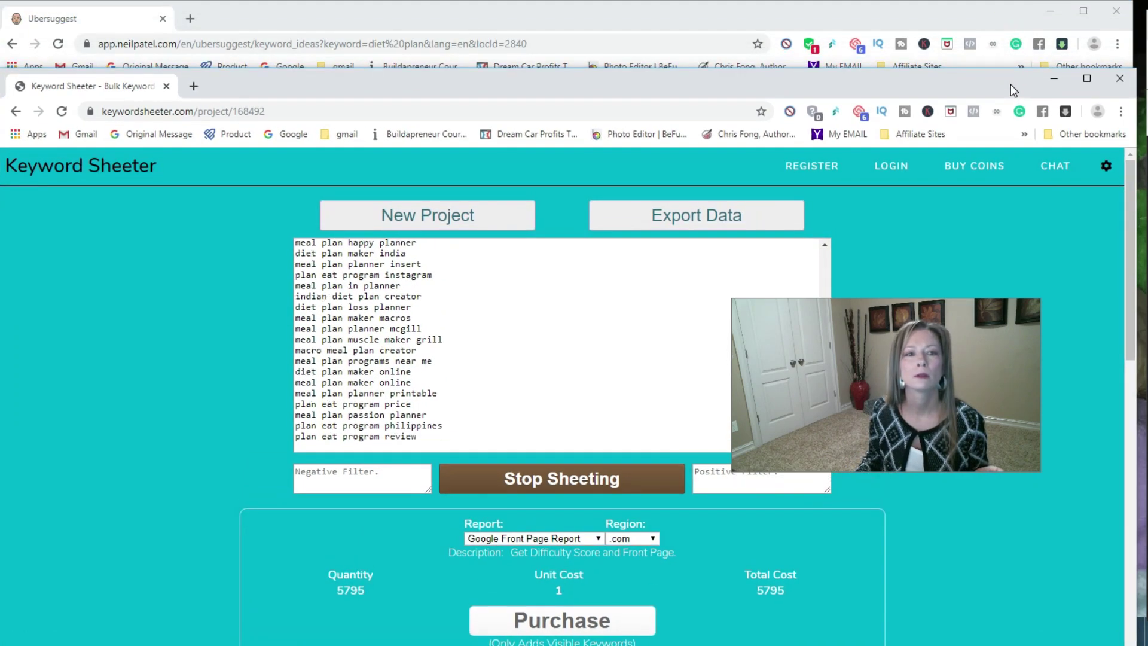
left_click(1115, 79)
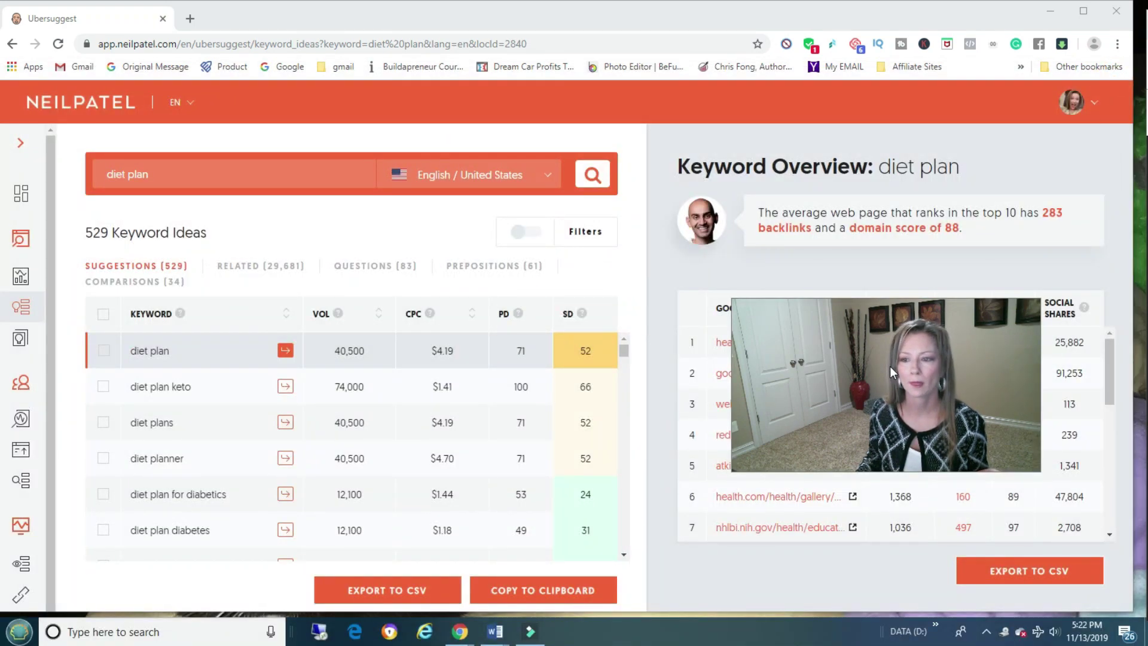
left_click_drag(890, 366, 807, 166)
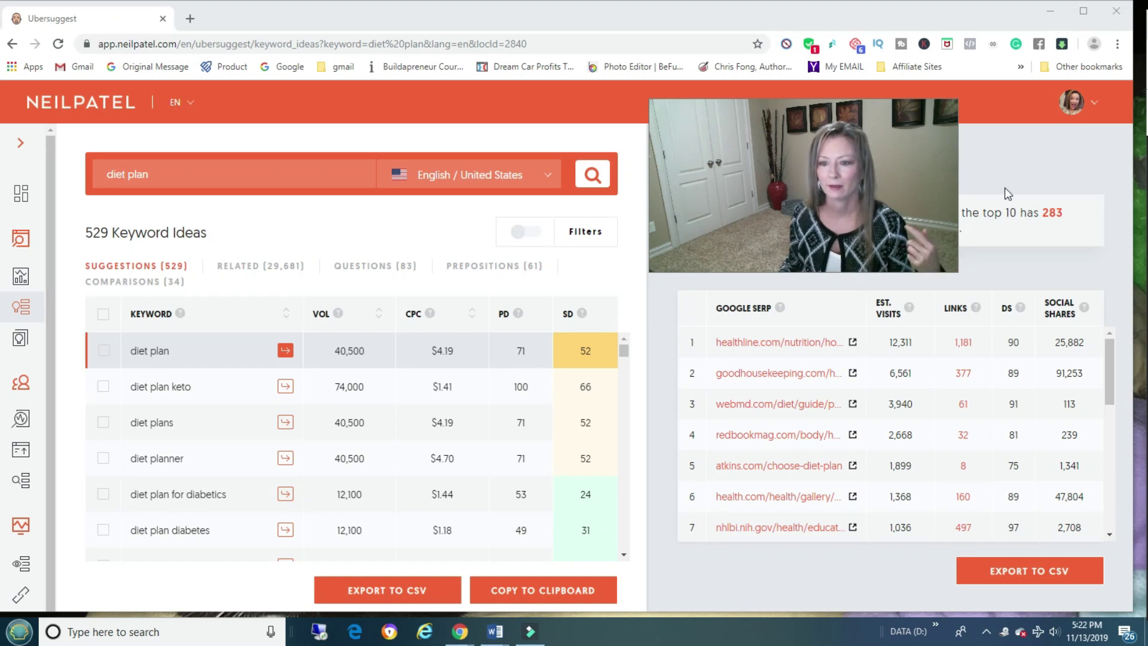
left_click(177, 170)
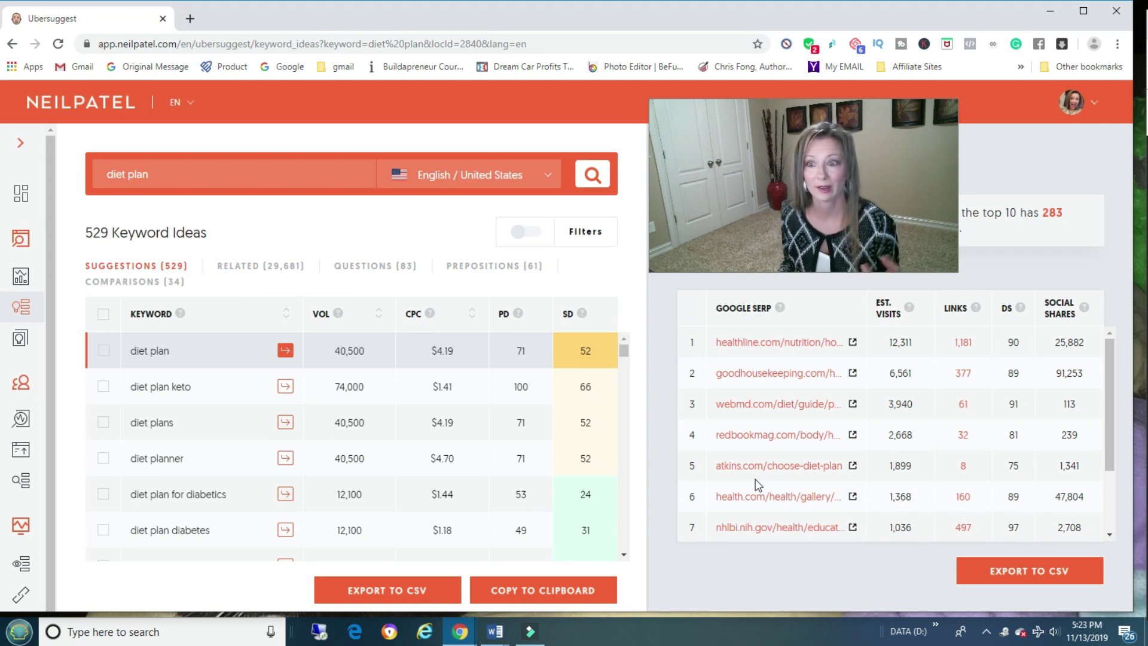
Switch Keywords Everywhere off from its toolbar menu so its options grey out
left_click(924, 45)
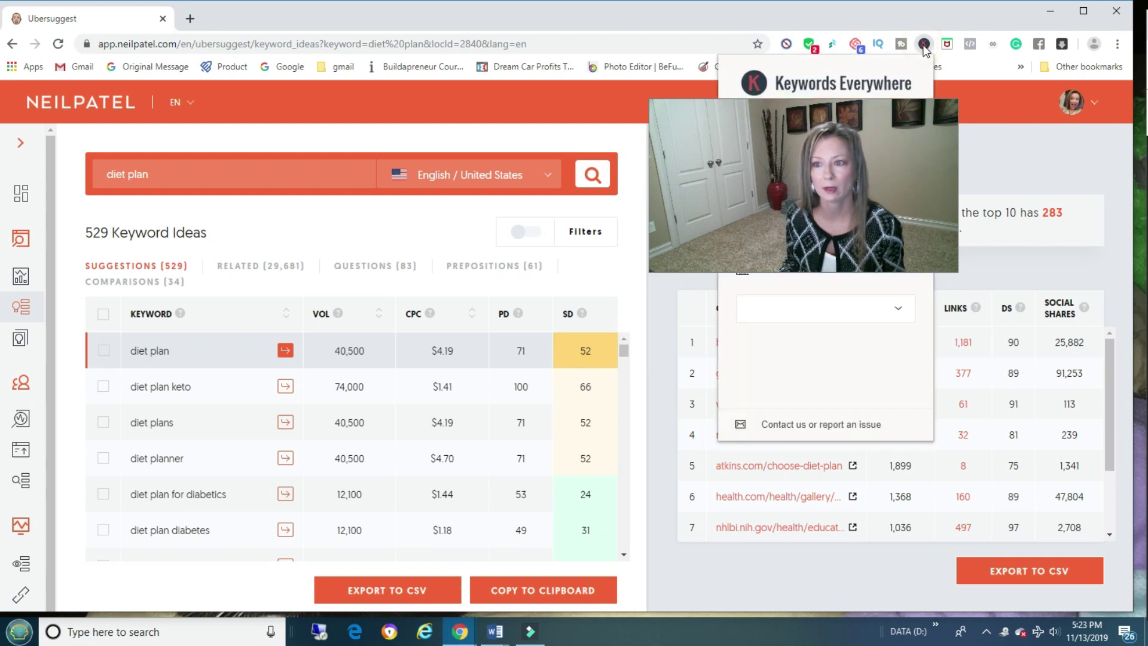
left_click_drag(906, 152, 951, 475)
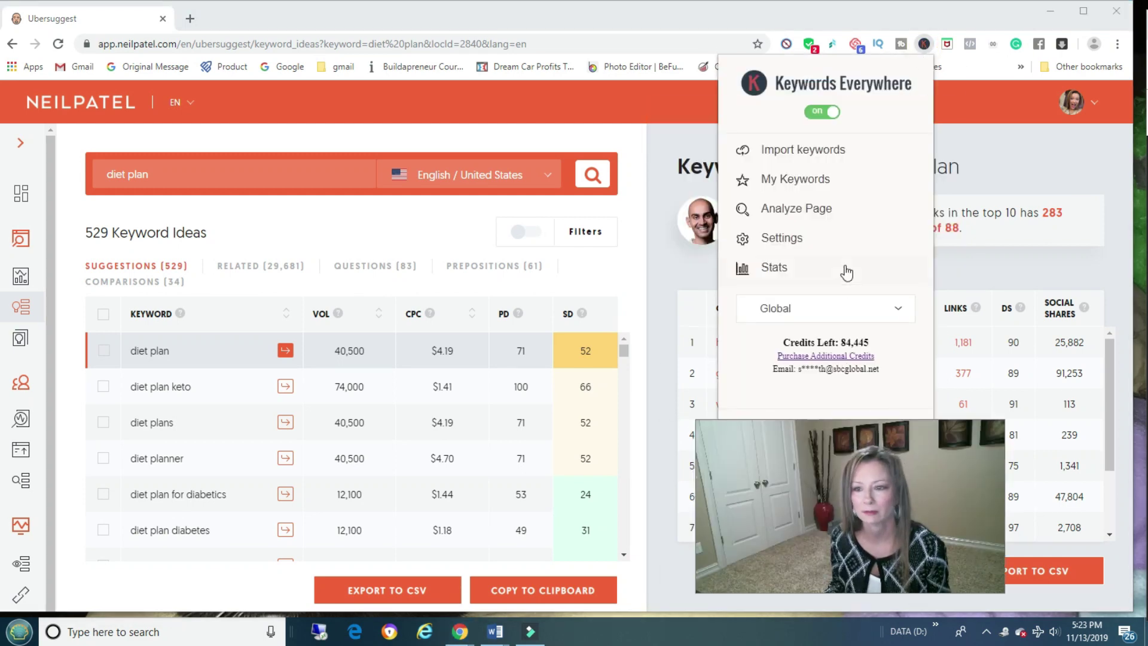
left_click(825, 112)
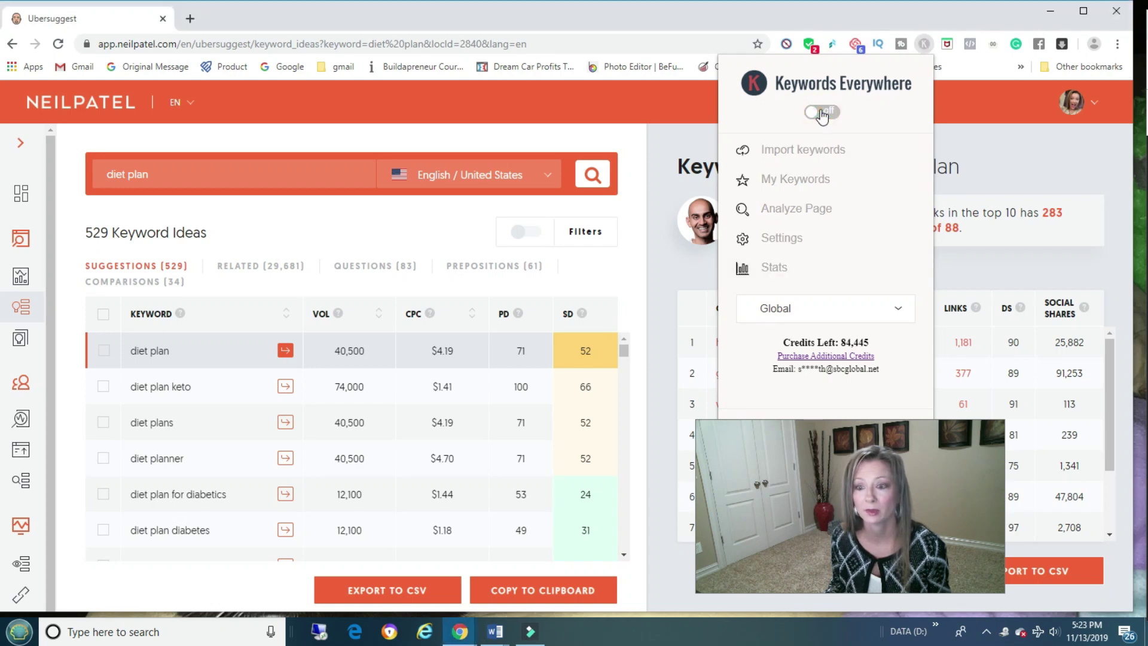